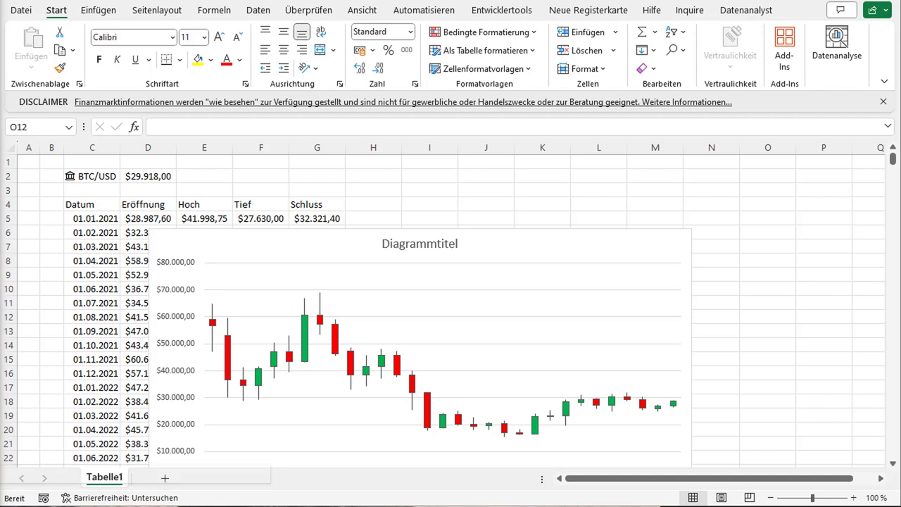
Switch from the Excel workbook to the weekly Bitcoin/US Dollar chart in TradingView.
{"action": "left_click", "coordinate": [43, 457]}
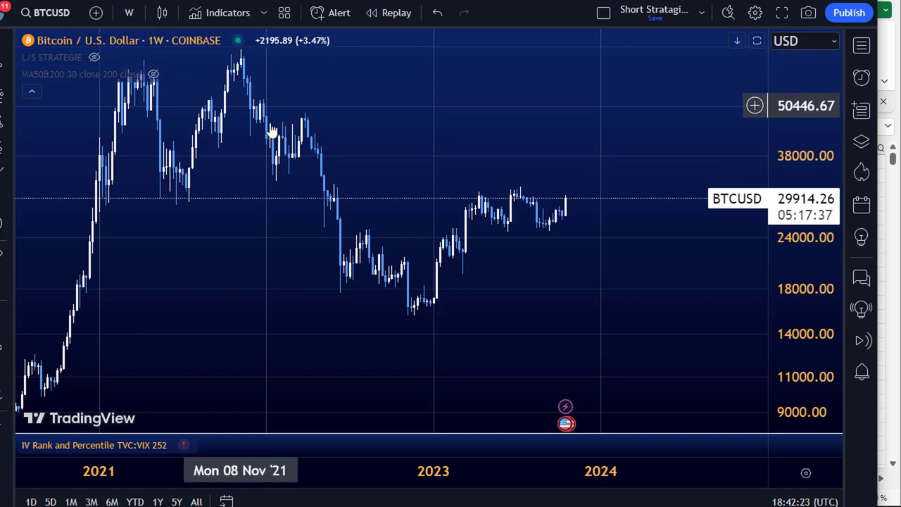
Zoom out the TradingView Bitcoin chart to show a longer price history.
{"action": "scroll", "coordinate": [134, 206], "scroll_direction": "down", "scroll_amount": 2}
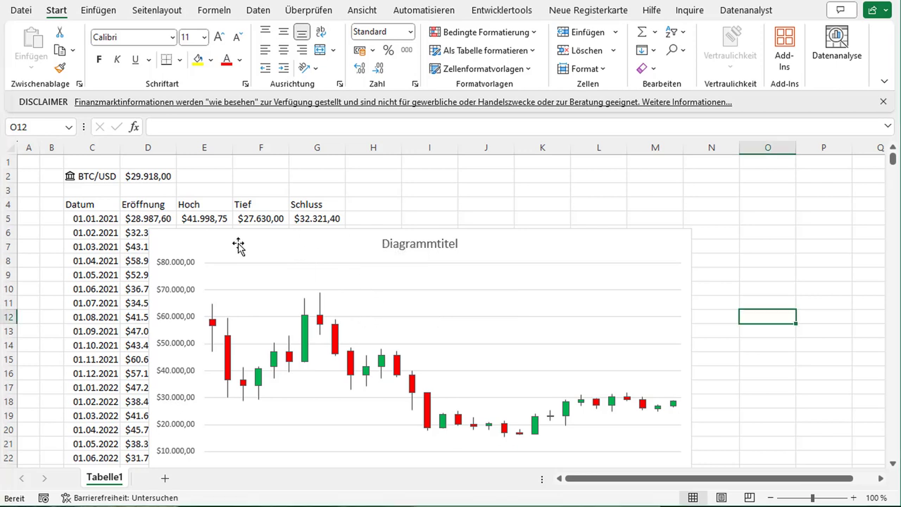
Drag the candlestick chart beside the price table and add a blank Tabelle2 sheet.
{"action": "left_click_drag", "start_coordinate": [238, 245], "coordinate": [509, 247]}
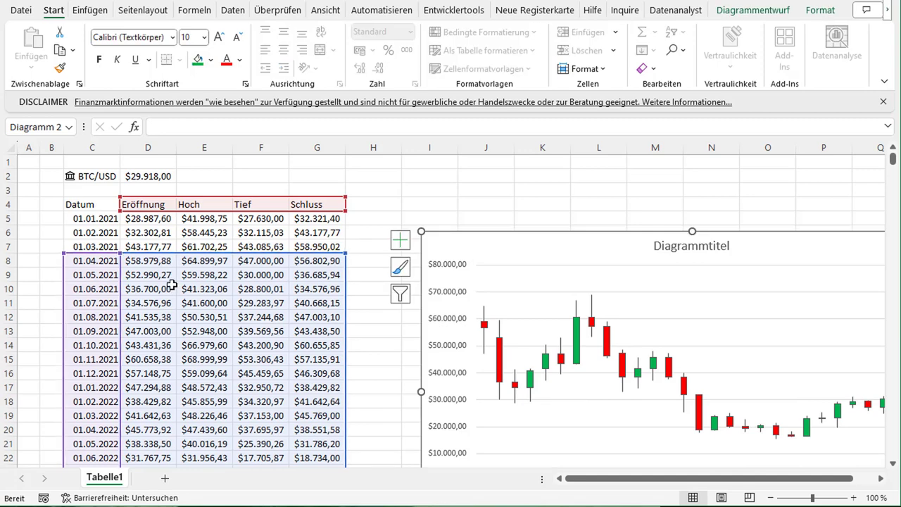
{"action": "left_click", "coordinate": [130, 176]}
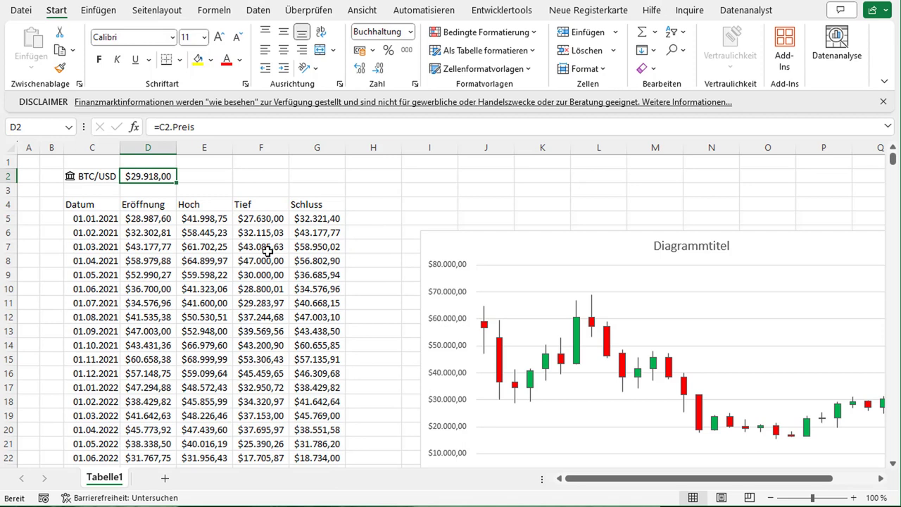
{"action": "left_click", "coordinate": [165, 478]}
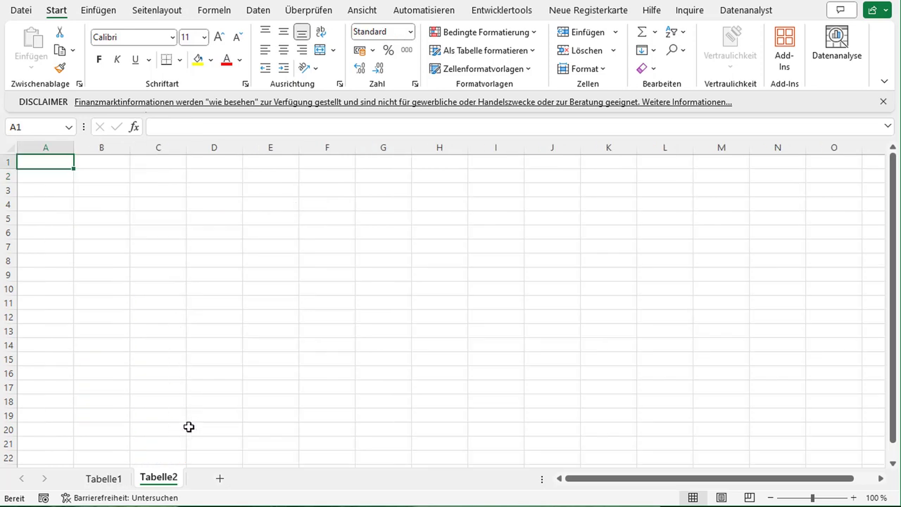
Enter the text BTC/EUR in cell B3 of Tabelle2.
{"action": "left_click", "coordinate": [120, 188]}
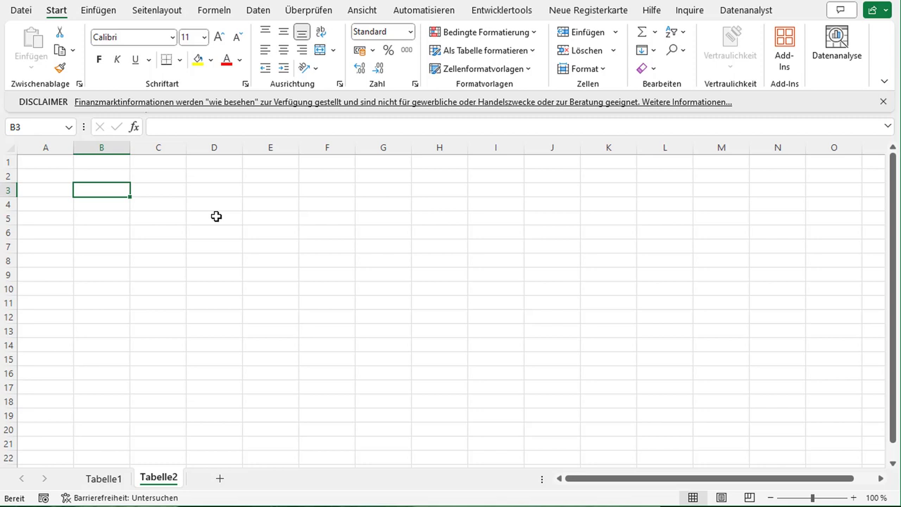
{"action": "type", "text": "B"}
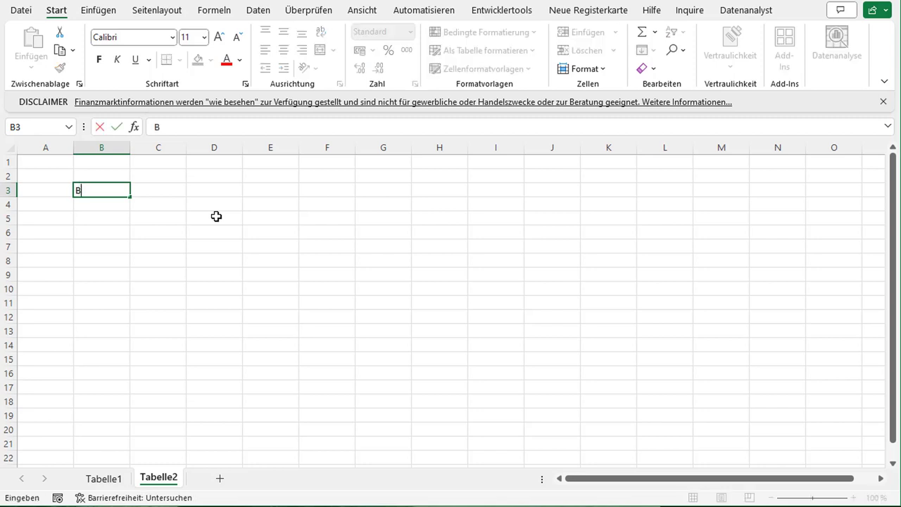
{"action": "type", "text": "TC/"}
{"action": "type", "text": "EUR"}
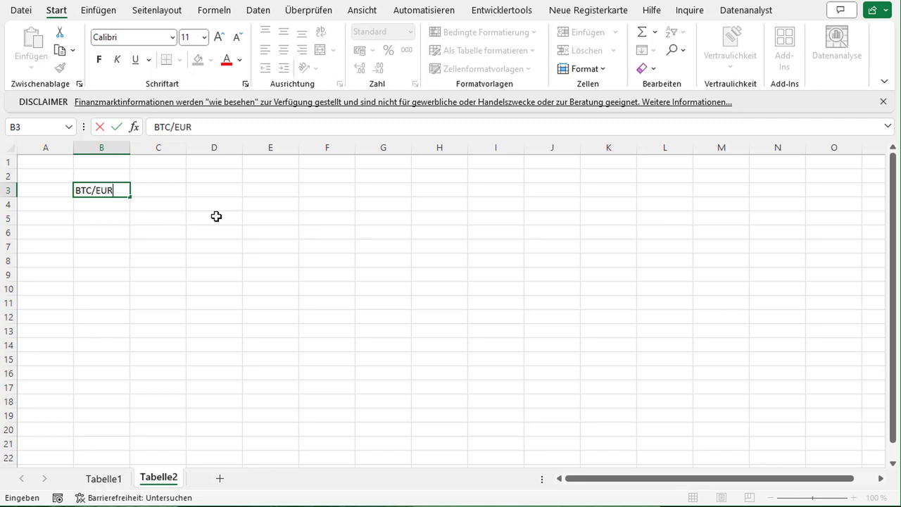
{"action": "key", "text": "Return"}
{"action": "key", "text": "Up"}
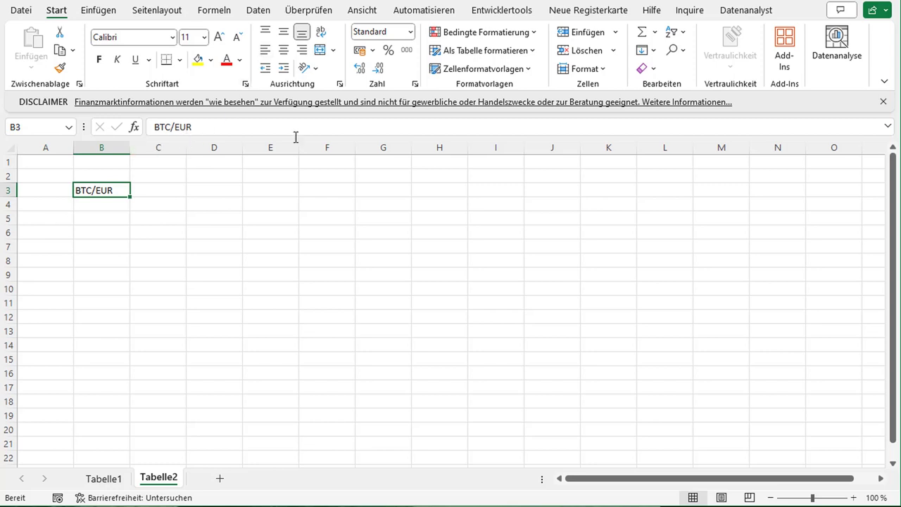
{"action": "left_click", "coordinate": [259, 10]}
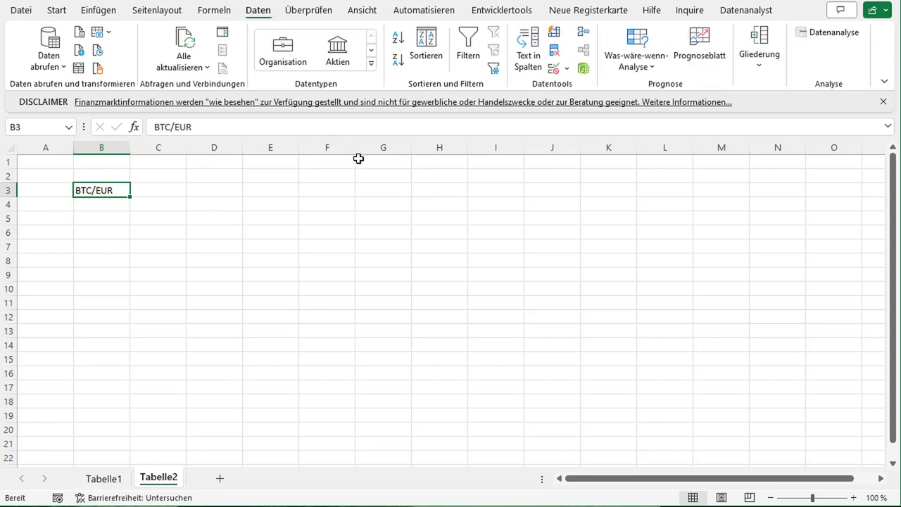
Convert BTC/EUR in B3 to a Währungen data type and insert its Preis (€ 28.231,24) into C3.
{"action": "left_click", "coordinate": [371, 64]}
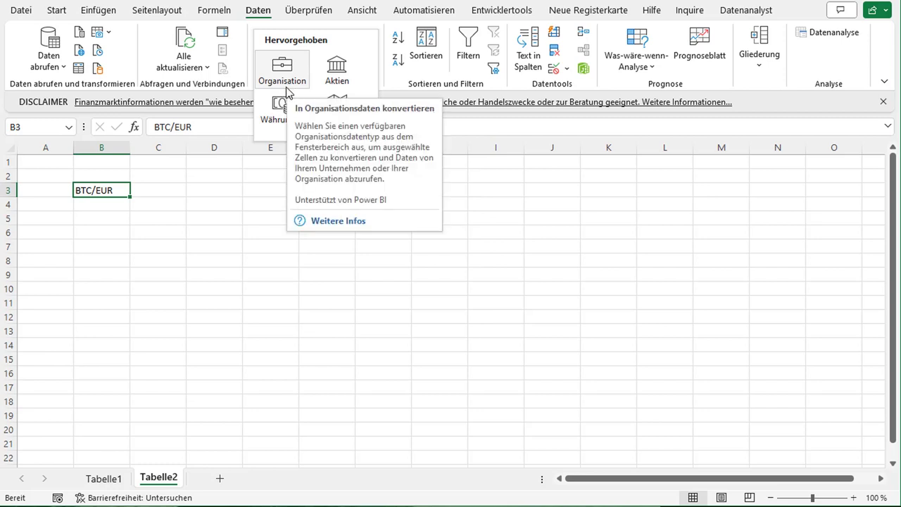
{"action": "left_click", "coordinate": [282, 109]}
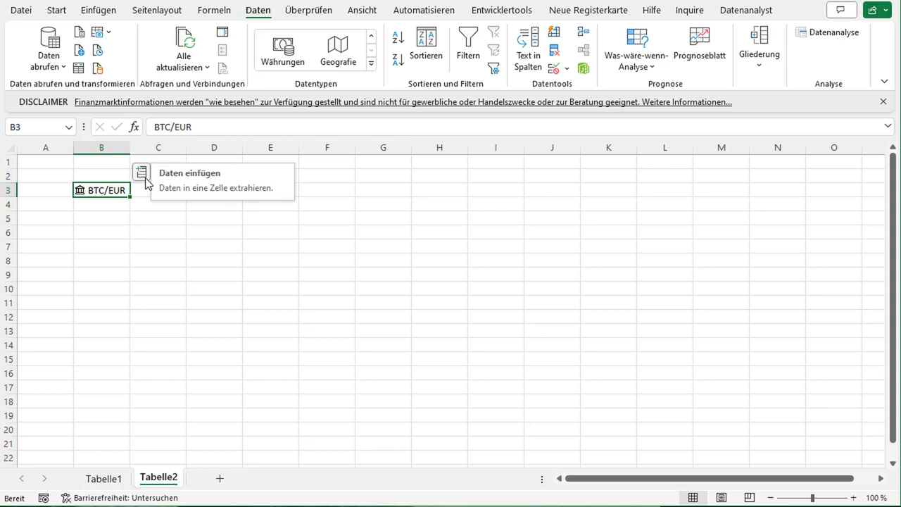
{"action": "left_click", "coordinate": [144, 176]}
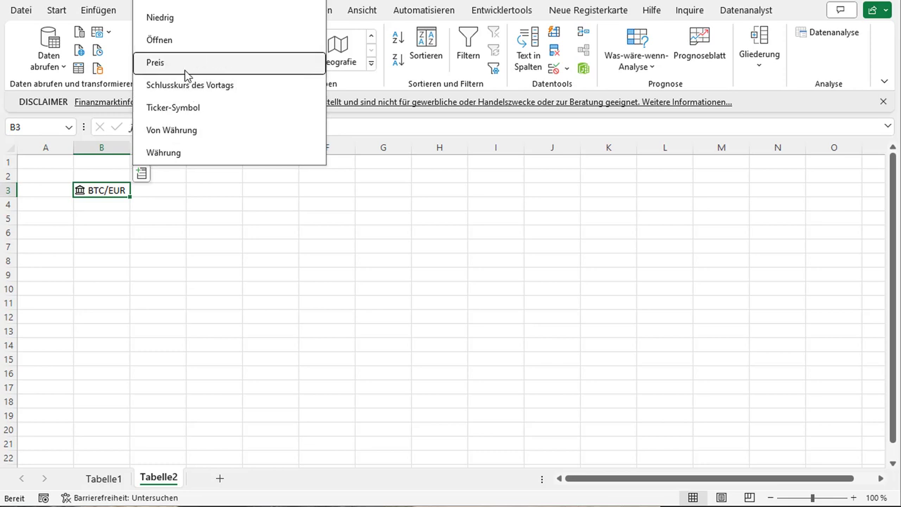
{"action": "left_click", "coordinate": [186, 76]}
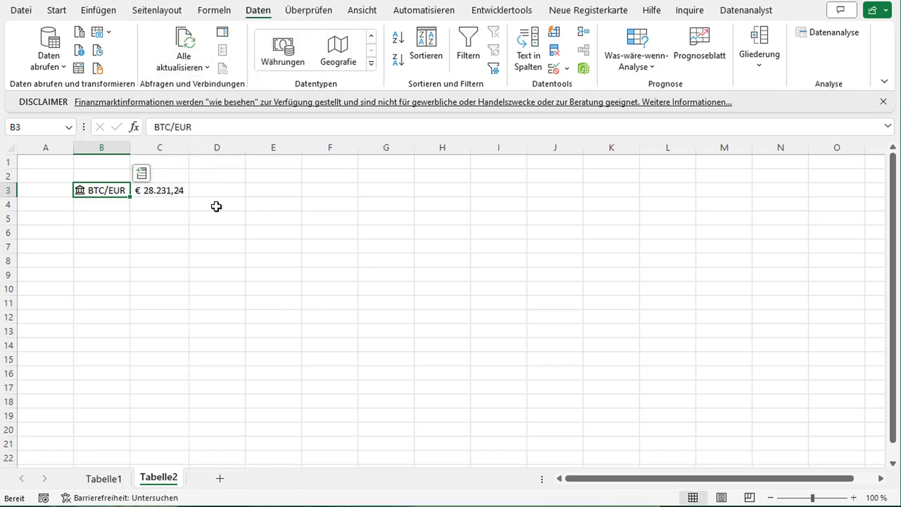
Run Alle aktualisieren so the C3 price updates to € 28.233,13.
{"action": "left_click", "coordinate": [181, 188]}
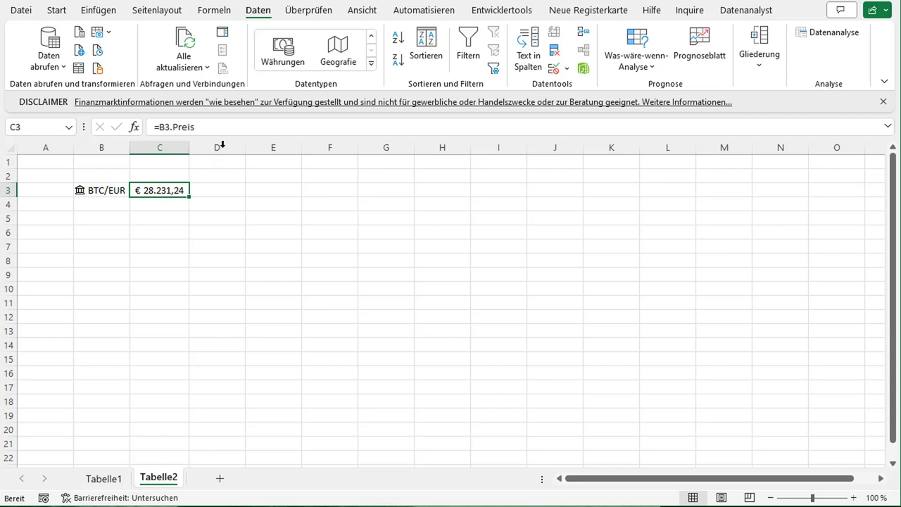
{"action": "left_click", "coordinate": [177, 68]}
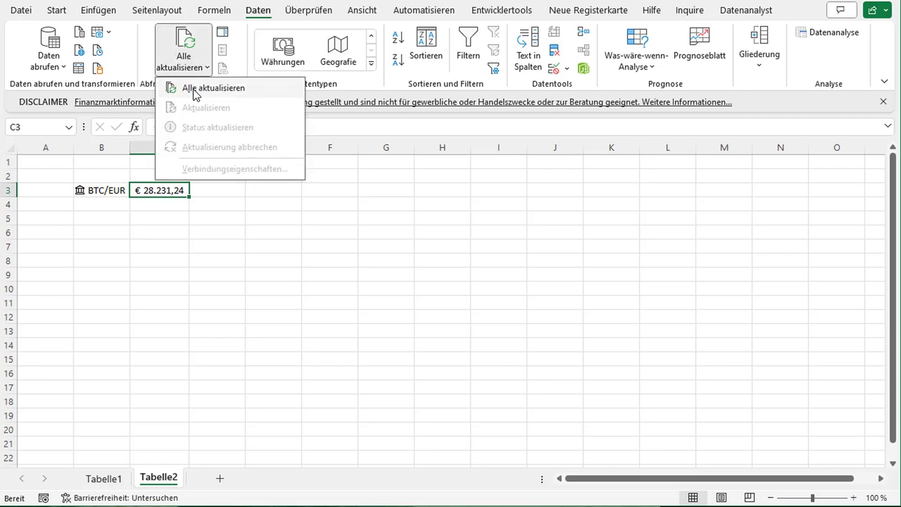
{"action": "left_click", "coordinate": [196, 90]}
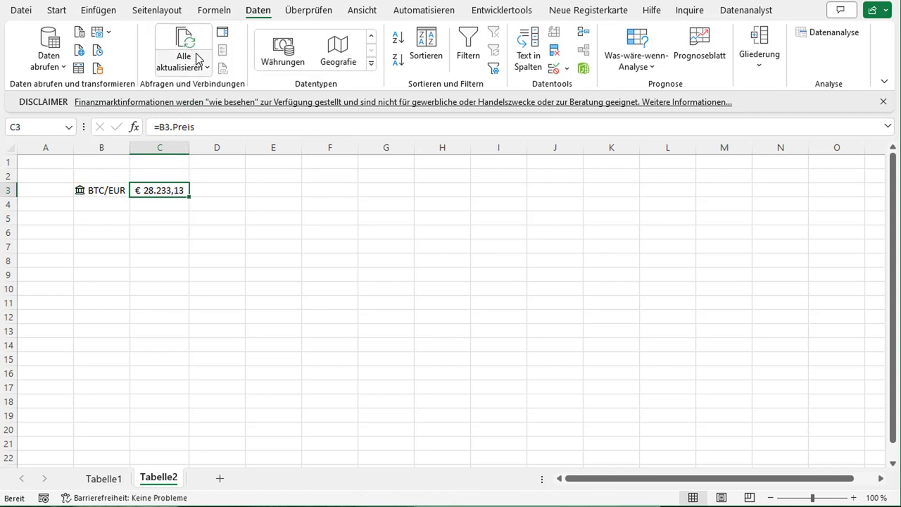
{"action": "left_click", "coordinate": [103, 209]}
{"action": "left_click", "coordinate": [108, 221]}
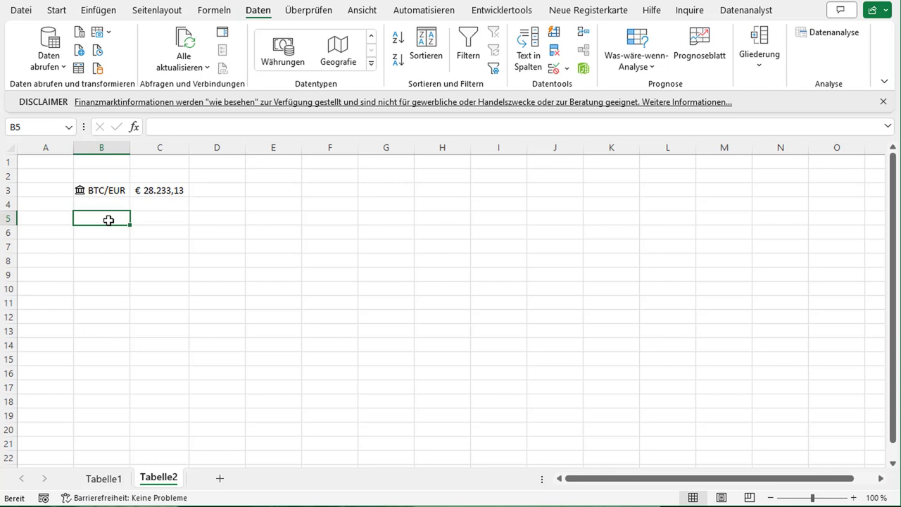
{"action": "type", "text": "=BÄ"}
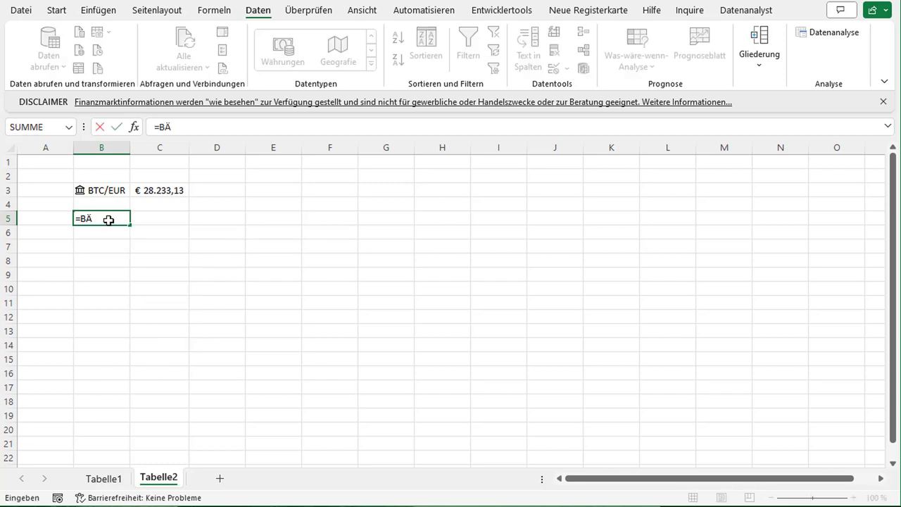
{"action": "key", "text": "BackSpace"}
{"action": "type", "text": "ÖRS"}
{"action": "key", "text": "Tab"}
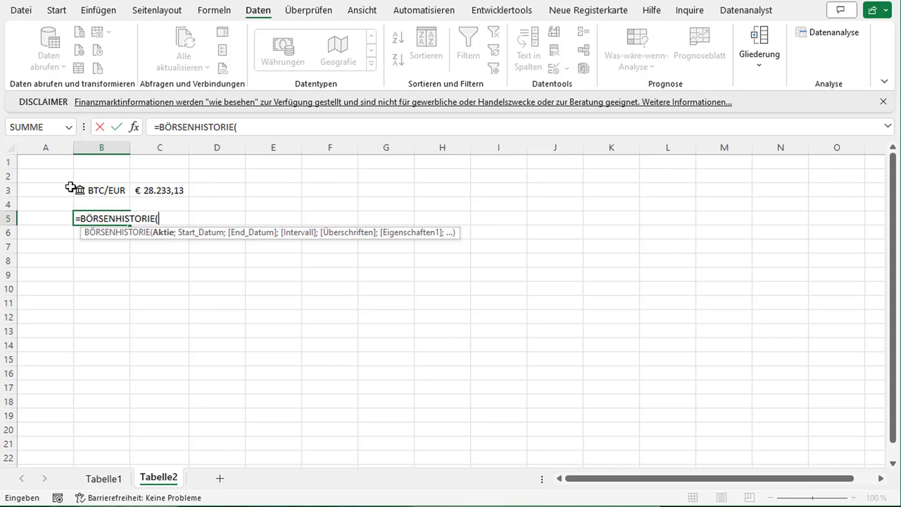
{"action": "left_click", "coordinate": [101, 191]}
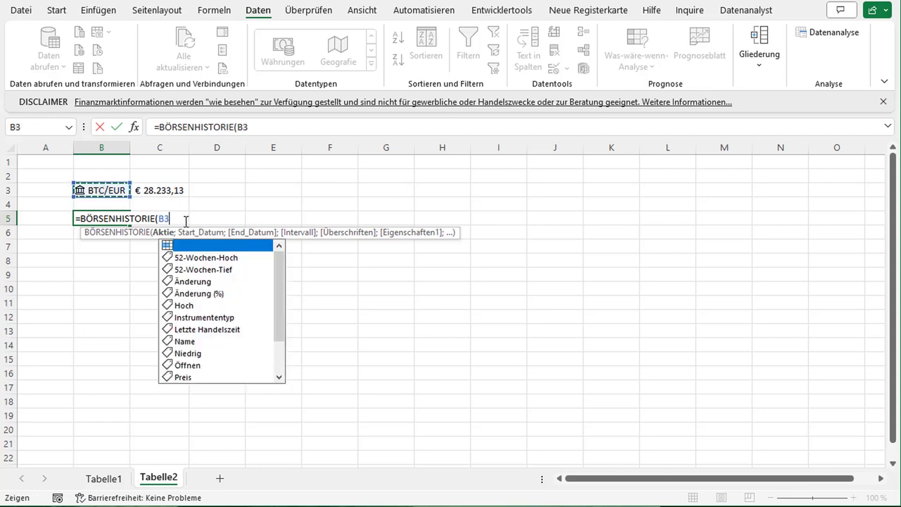
{"action": "type", "text": ";"}
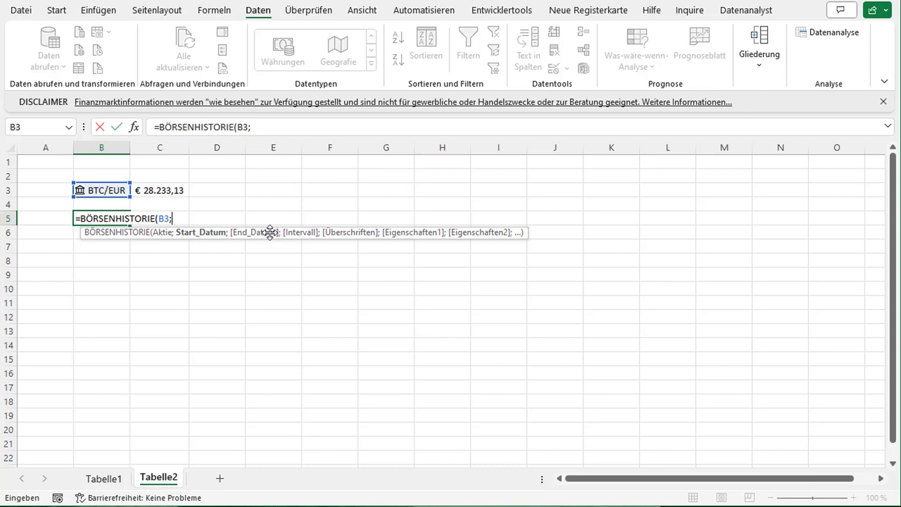
{"action": "key", "text": "BackSpace"}
{"action": "key", "text": "BackSpace"}
{"action": "key", "text": "BackSpace"}
{"action": "key", "text": "BackSpace"}
{"action": "key", "text": "Escape"}
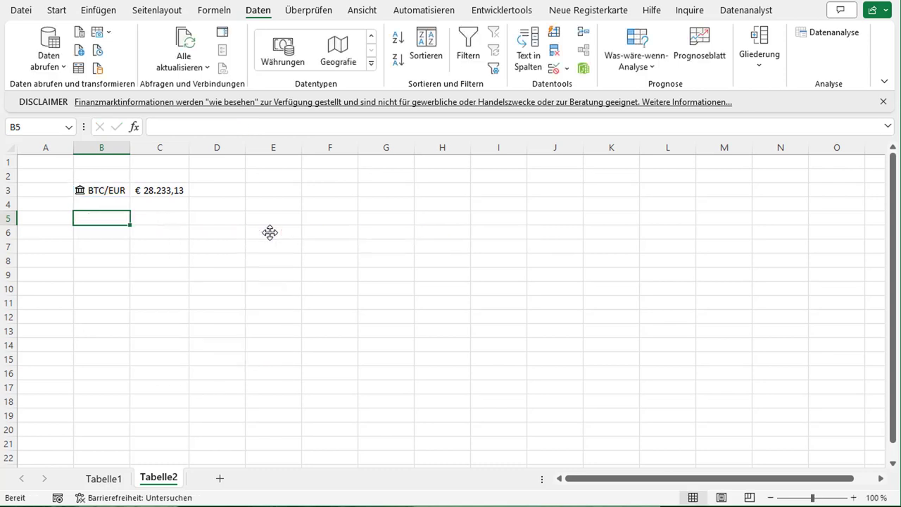
Shift BTC/EUR and its price one column right and widen column D.
{"action": "key", "text": "Up"}
{"action": "key", "text": "Up"}
{"action": "key", "text": "shift+Right"}
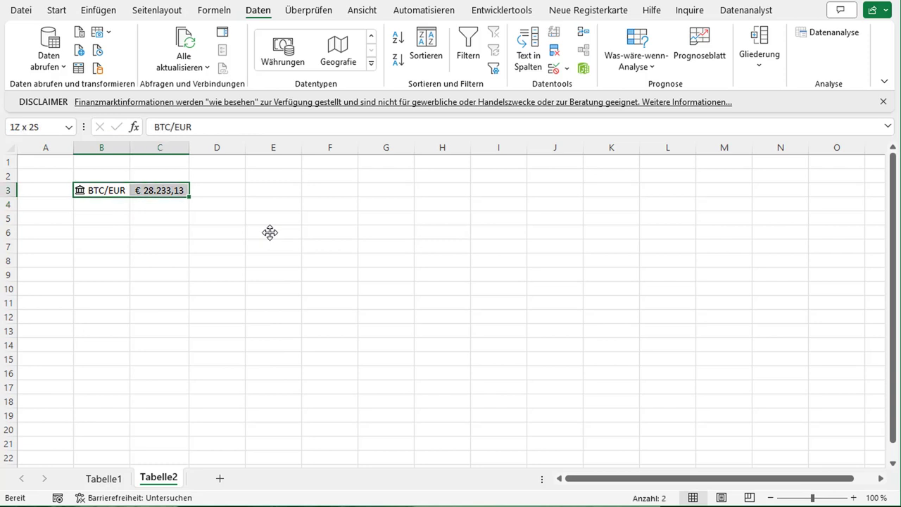
{"action": "key", "text": "ctrl+x"}
{"action": "key", "text": "Right"}
{"action": "key", "text": "ctrl+v"}
{"action": "key", "text": "Left"}
{"action": "key", "text": "Right"}
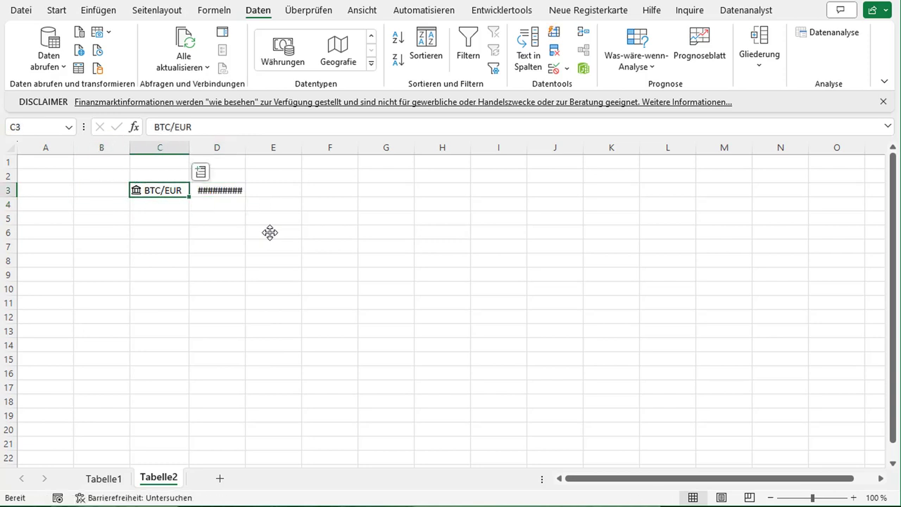
{"action": "double_click", "coordinate": [246, 142]}
Label B3 'Aktie' and add Datumsbeginn with start date 01.01.2020, autofitting column B.
{"action": "left_click", "coordinate": [107, 192]}
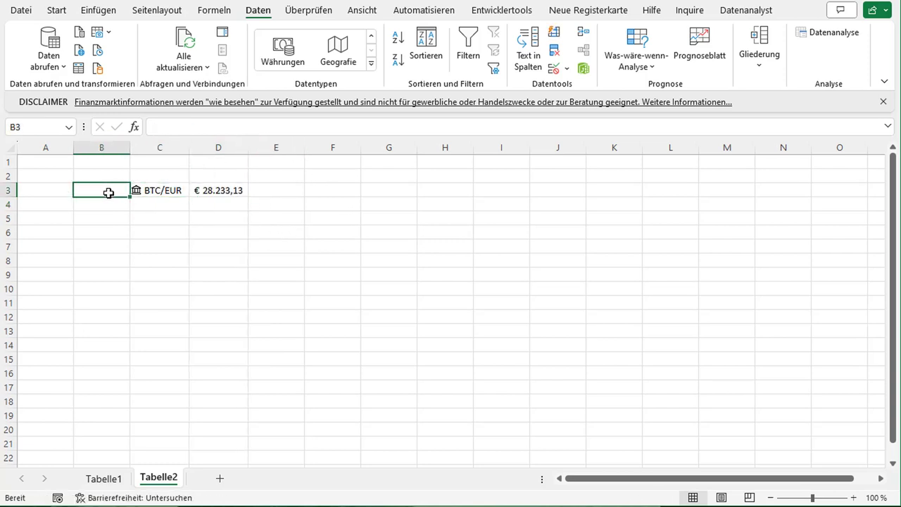
{"action": "type", "text": "Akt"}
{"action": "key", "text": "BackSpace"}
{"action": "key", "text": "BackSpace"}
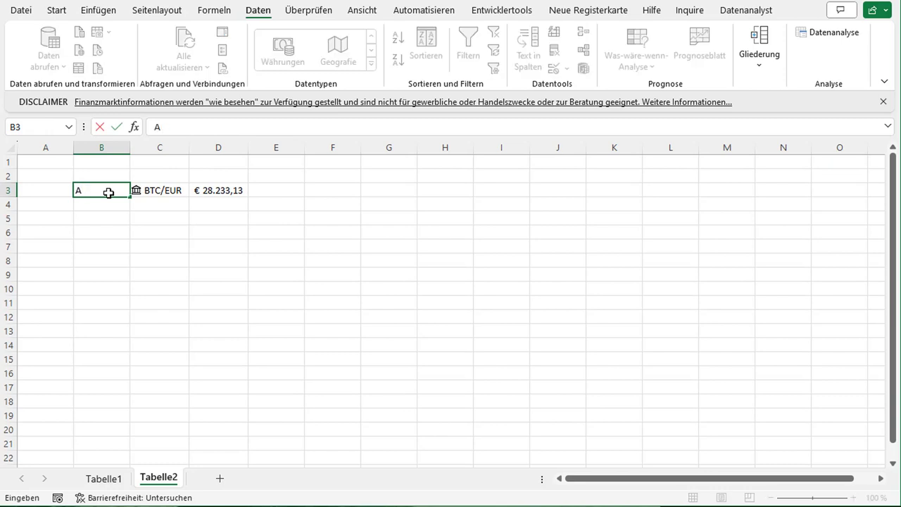
{"action": "type", "text": "ktie"}
{"action": "key", "text": "Return"}
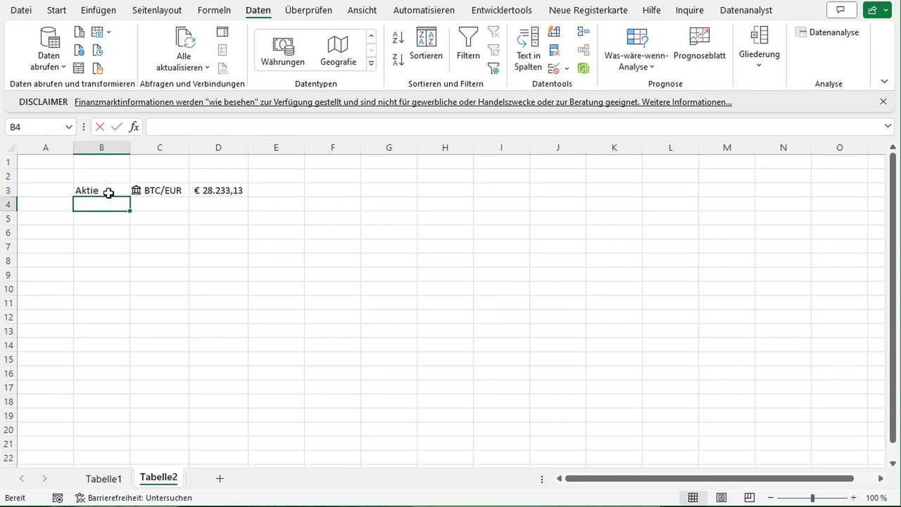
{"action": "type", "text": "Datumsbegin"}
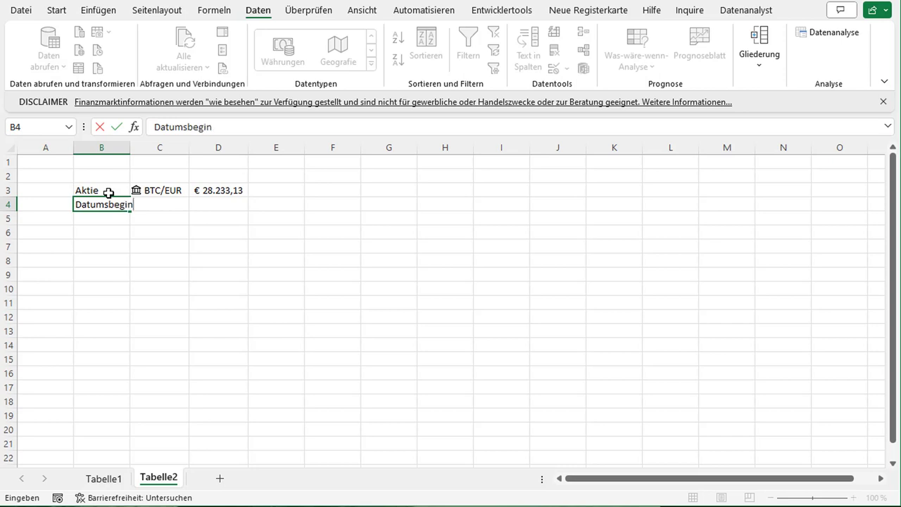
{"action": "type", "text": "n"}
{"action": "key", "text": "Tab"}
{"action": "type", "text": "1."}
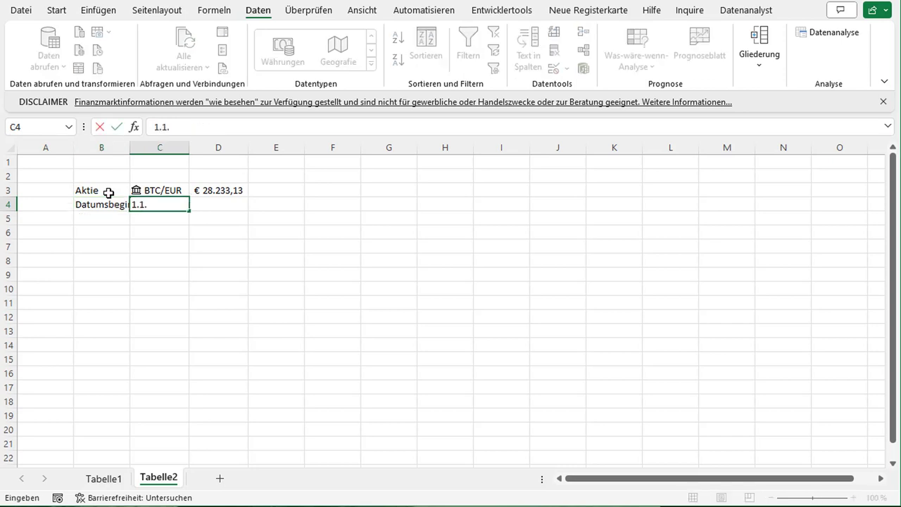
{"action": "type", "text": "01.20"}
{"action": "type", "text": "20"}
{"action": "key", "text": "Return"}
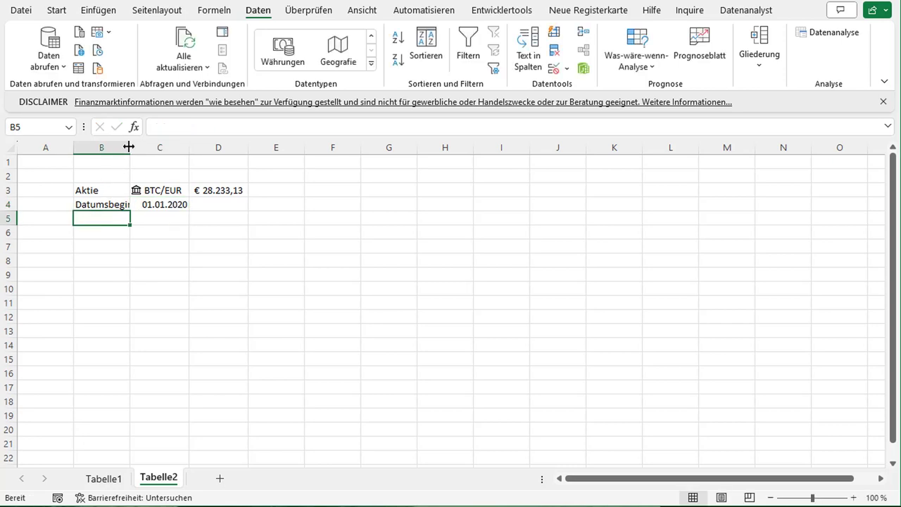
{"action": "double_click", "coordinate": [129, 147]}
Add Datumsende as =HEUTE() (22.10.2023) and Intervall with value 1.
{"action": "type", "text": "Datums"}
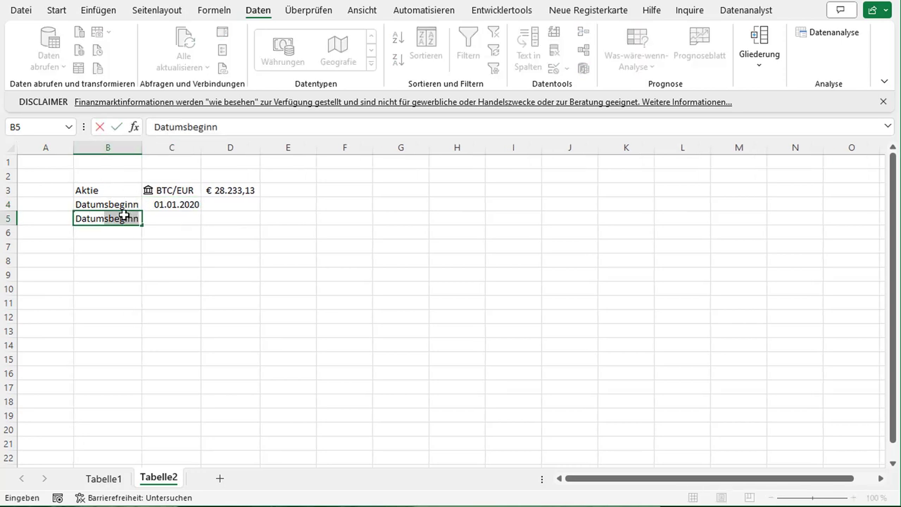
{"action": "type", "text": "beginn"}
{"action": "key", "text": "BackSpace"}
{"action": "key", "text": "BackSpace"}
{"action": "key", "text": "BackSpace"}
{"action": "key", "text": "BackSpace"}
{"action": "key", "text": "BackSpace"}
{"action": "key", "text": "BackSpace"}
{"action": "type", "text": "e"}
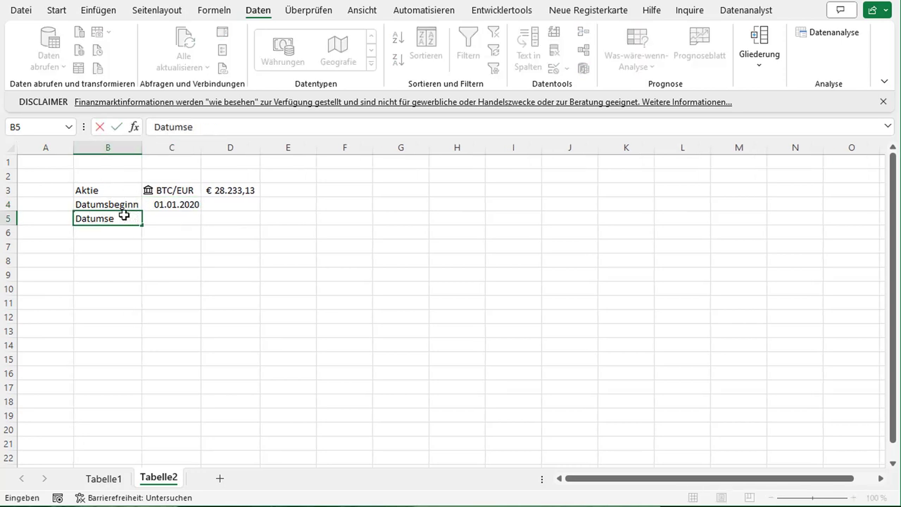
{"action": "type", "text": "nde"}
{"action": "key", "text": "Tab"}
{"action": "type", "text": "="}
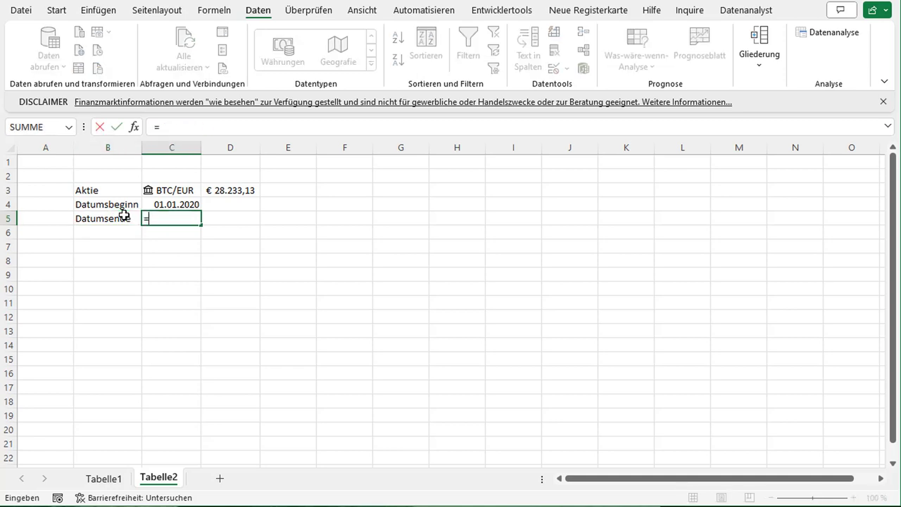
{"action": "type", "text": "HEUTE()"}
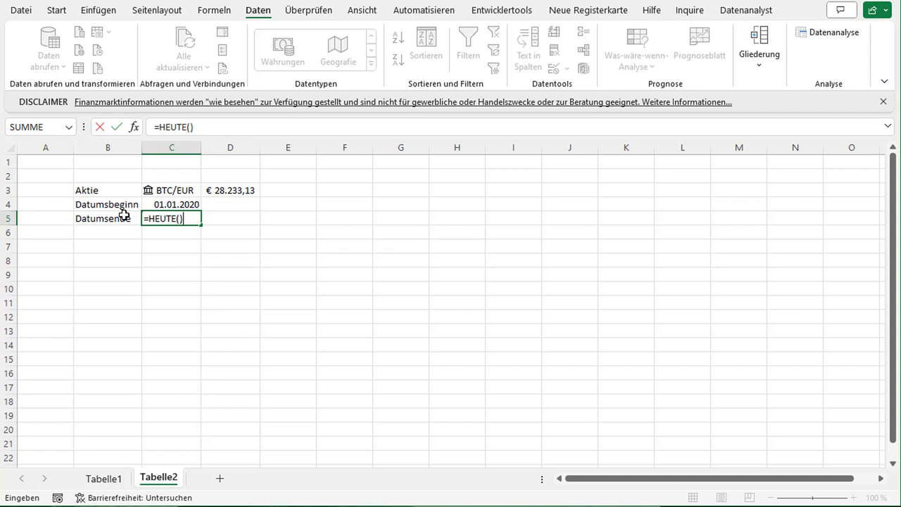
{"action": "key", "text": "Return"}
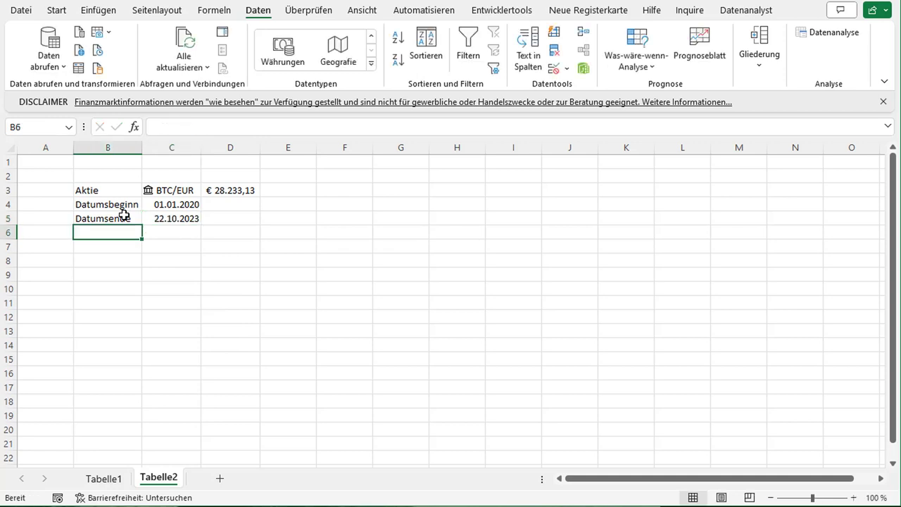
{"action": "type", "text": "I"}
{"action": "type", "text": "ntervall"}
{"action": "key", "text": "Tab"}
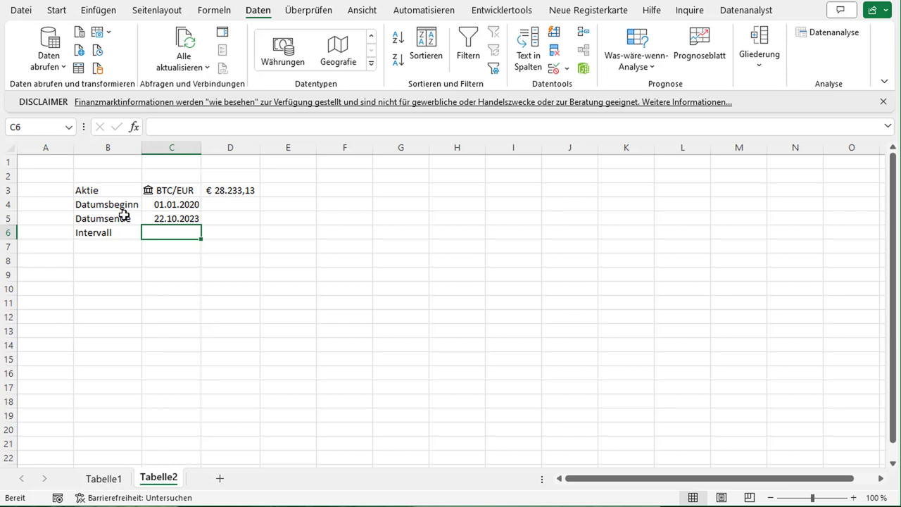
{"action": "type", "text": "1"}
{"action": "key", "text": "Return"}
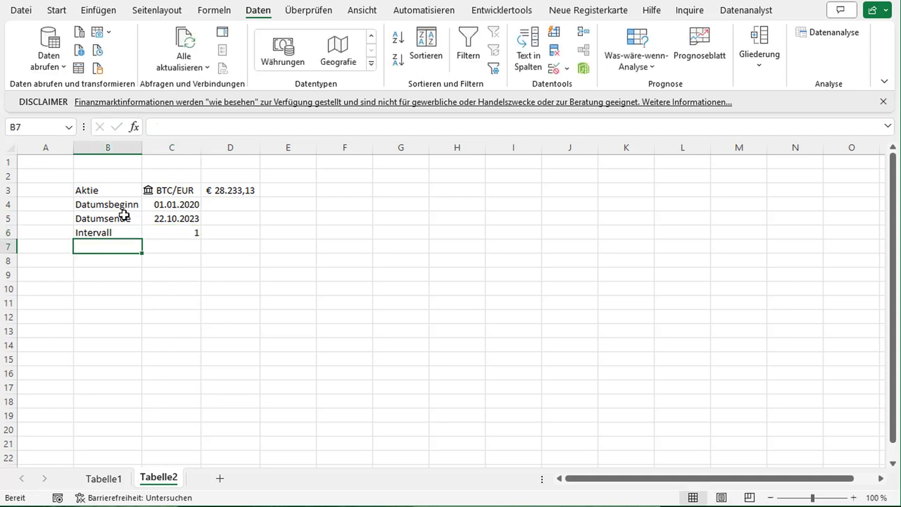
Start a BÖRSENHISTORIE formula in B8 referencing C3, C4, C5 and C6.
{"action": "key", "text": "Down"}
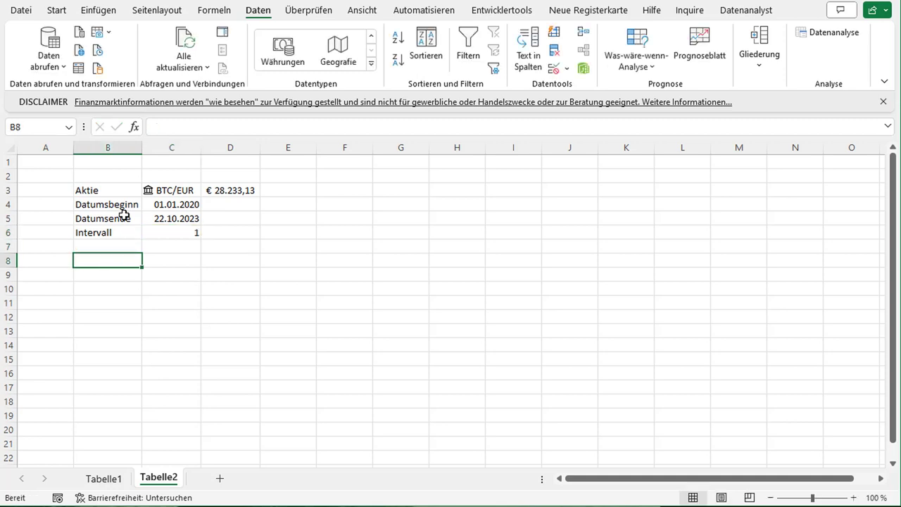
{"action": "type", "text": "=B"}
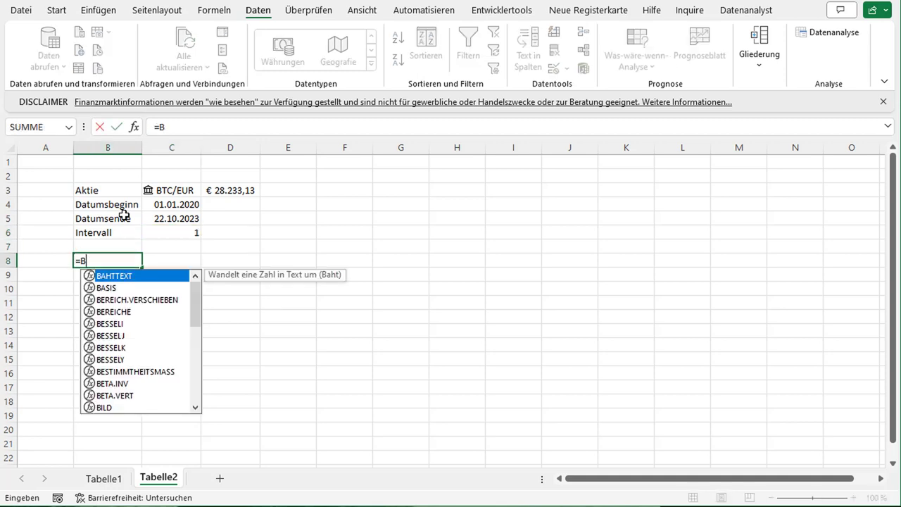
{"action": "type", "text": "Ä"}
{"action": "key", "text": "BackSpace"}
{"action": "type", "text": "ÖR"}
{"action": "key", "text": "Tab"}
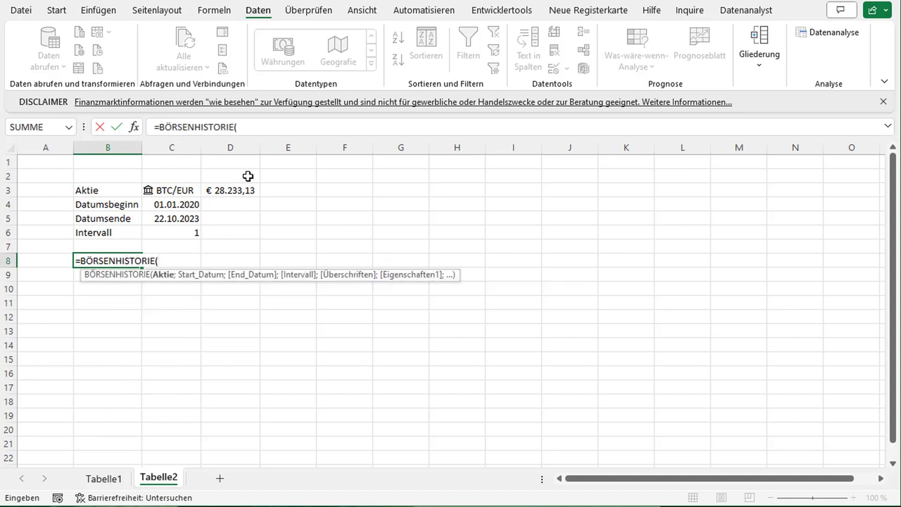
{"action": "left_click", "coordinate": [169, 191]}
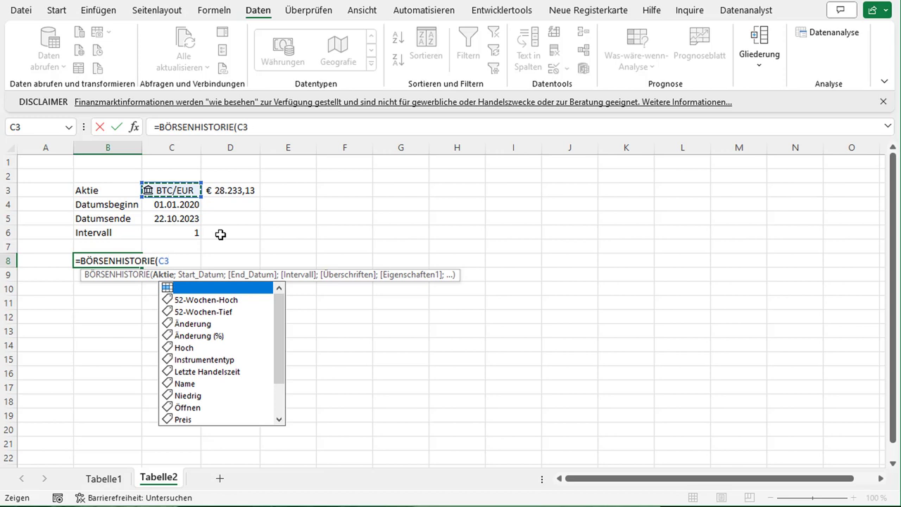
{"action": "type", "text": ";"}
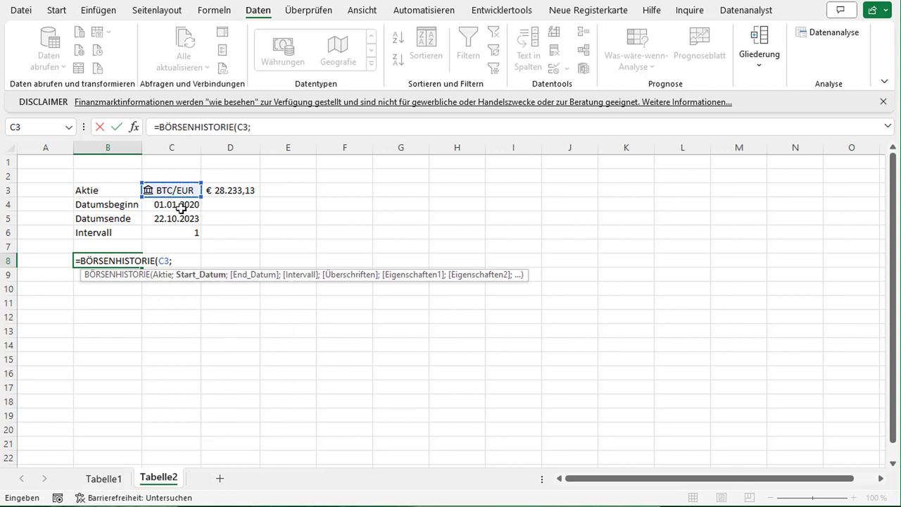
{"action": "left_click", "coordinate": [181, 206]}
{"action": "type", "text": ";"}
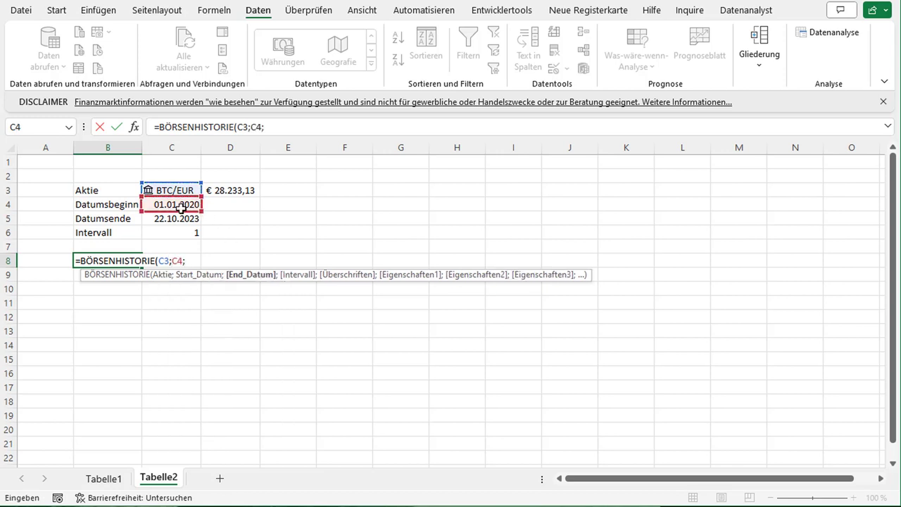
{"action": "left_click", "coordinate": [167, 218]}
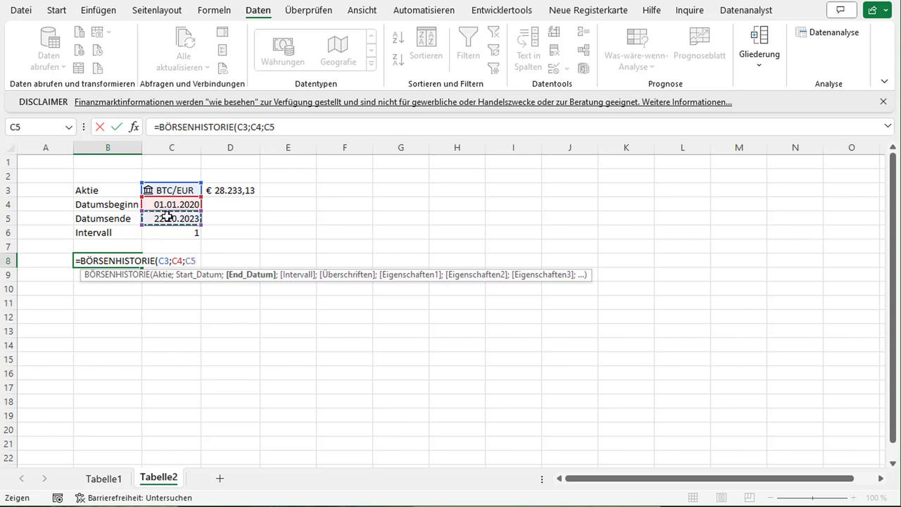
{"action": "type", "text": ";"}
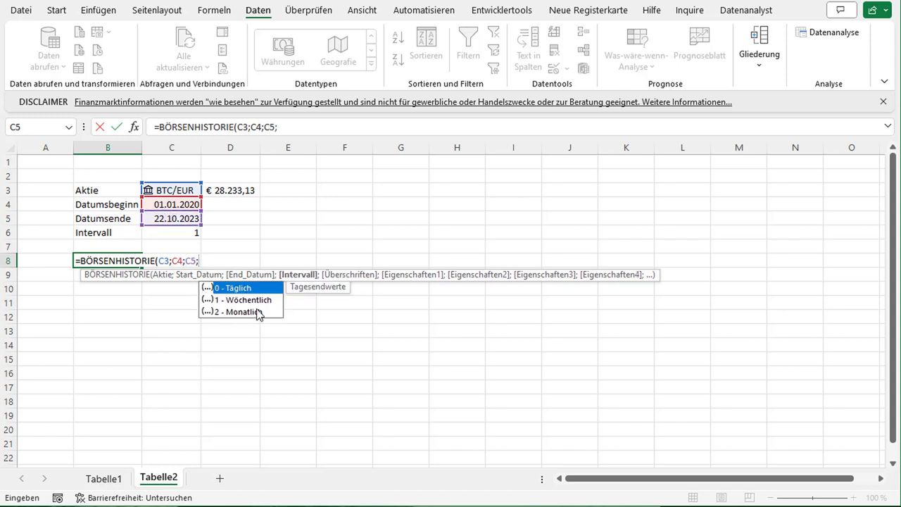
{"action": "left_click", "coordinate": [181, 233]}
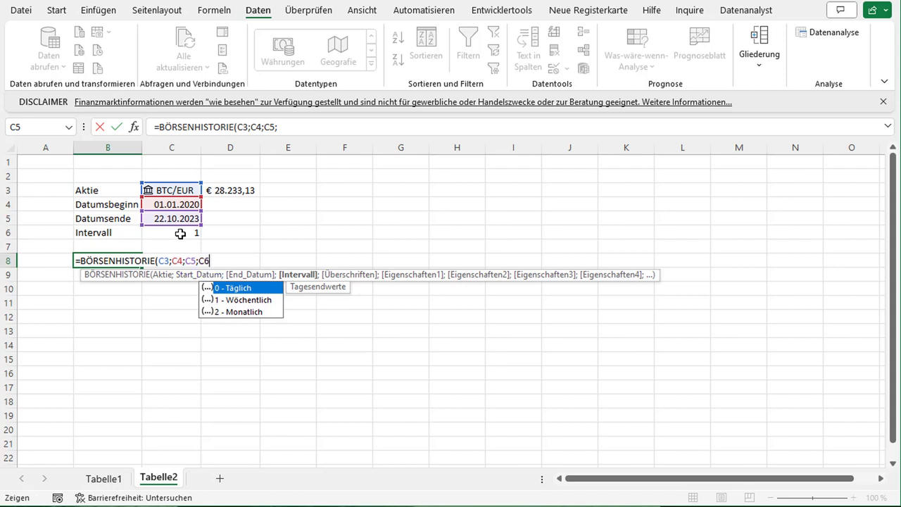
Finish the formula with header option 1 and property 0; it returns #WERT!
{"action": "type", "text": ";"}
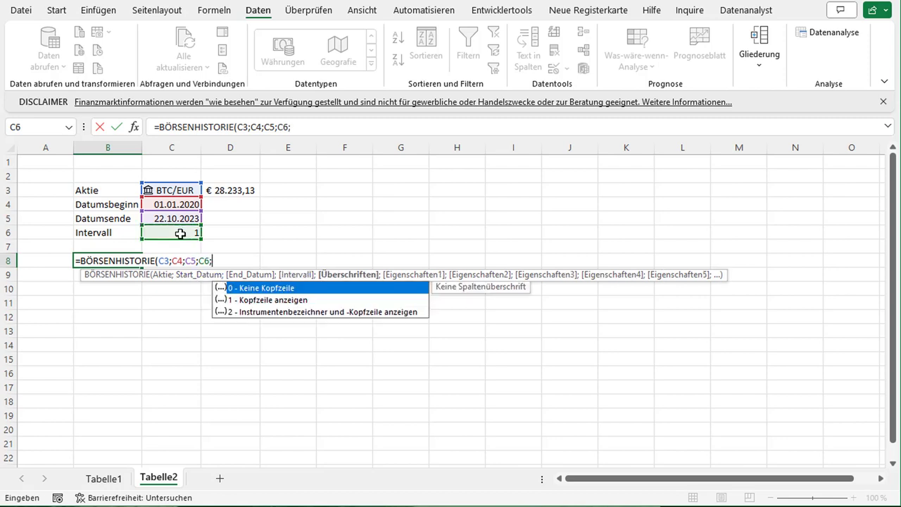
{"action": "key", "text": "Down"}
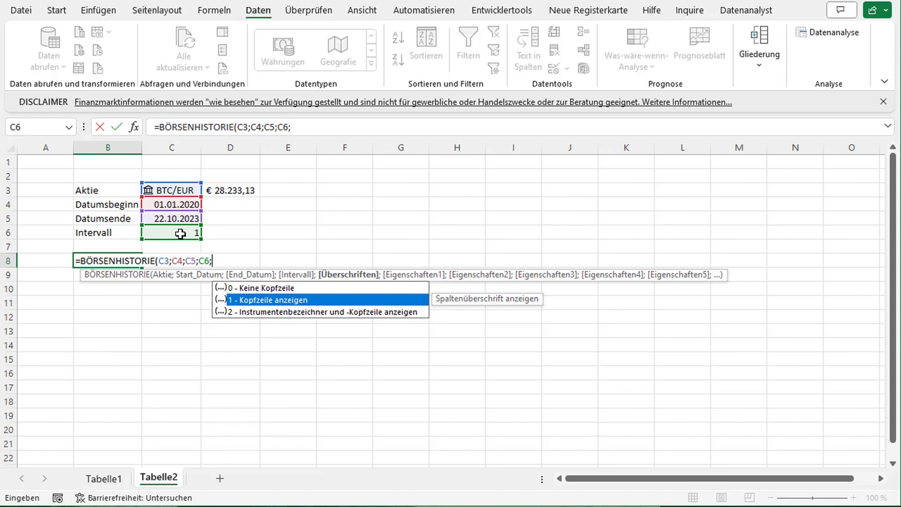
{"action": "key", "text": "Tab"}
{"action": "type", "text": ";"}
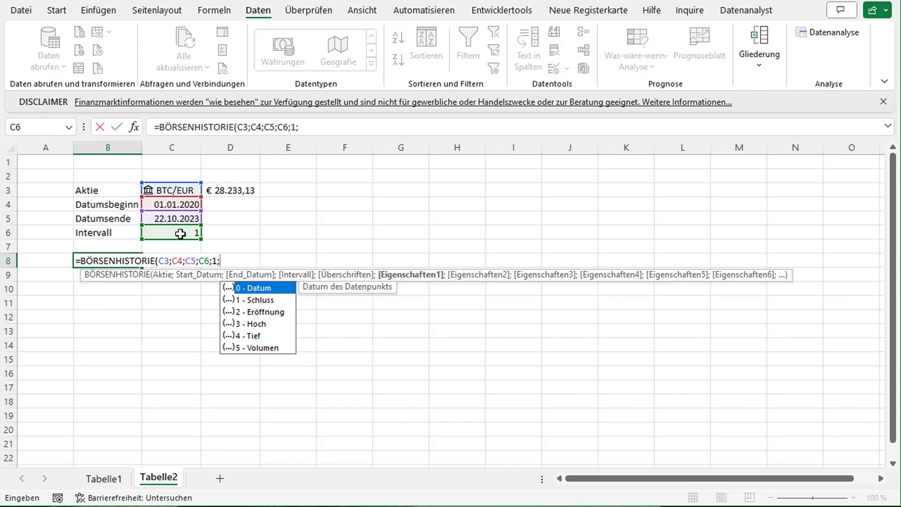
{"action": "key", "text": "Tab"}
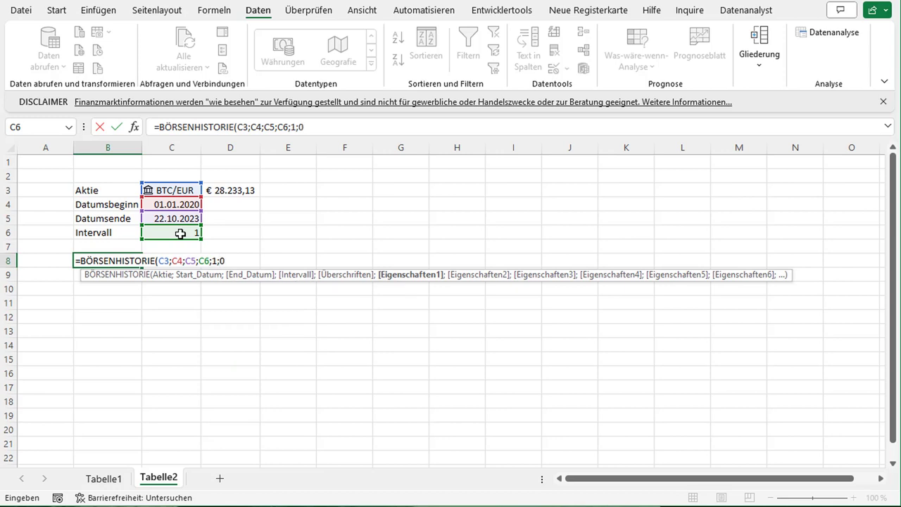
{"action": "type", "text": ")"}
{"action": "key", "text": "Return"}
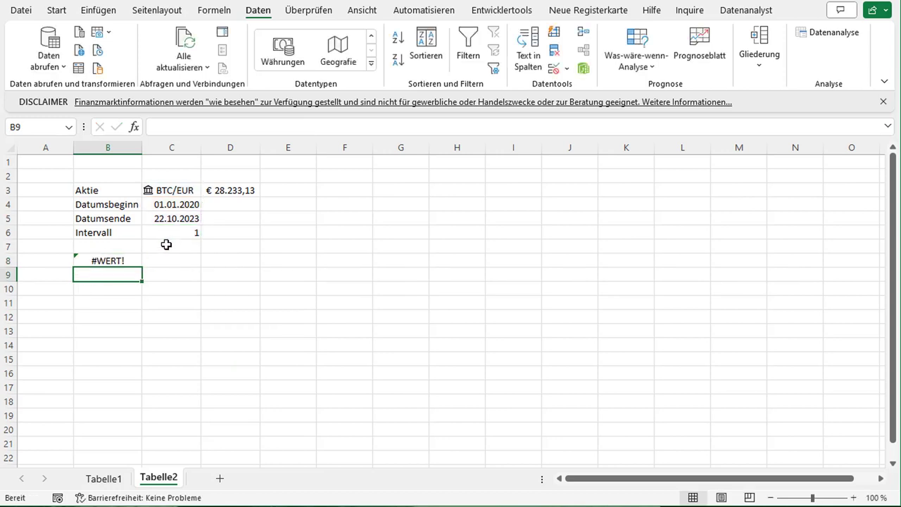
Add Schluss as a second property so B8 spills weekly Datum and closing prices from 29.12.2019.
{"action": "left_click", "coordinate": [134, 260]}
{"action": "left_click", "coordinate": [303, 126]}
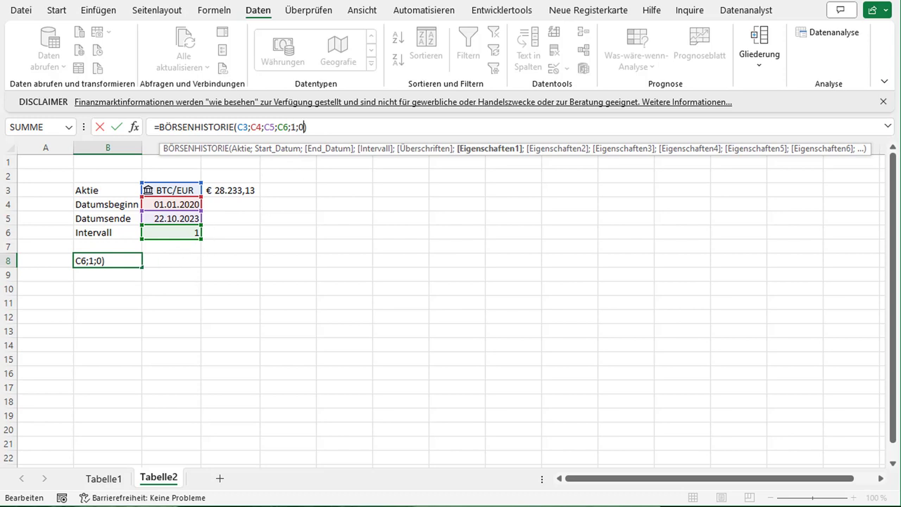
{"action": "key", "text": "Return"}
{"action": "left_click", "coordinate": [120, 261]}
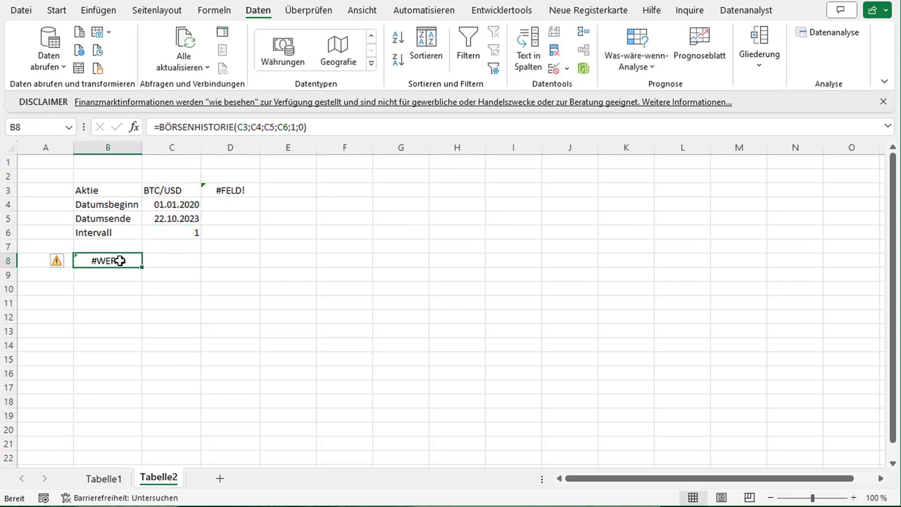
{"action": "key", "text": "F2"}
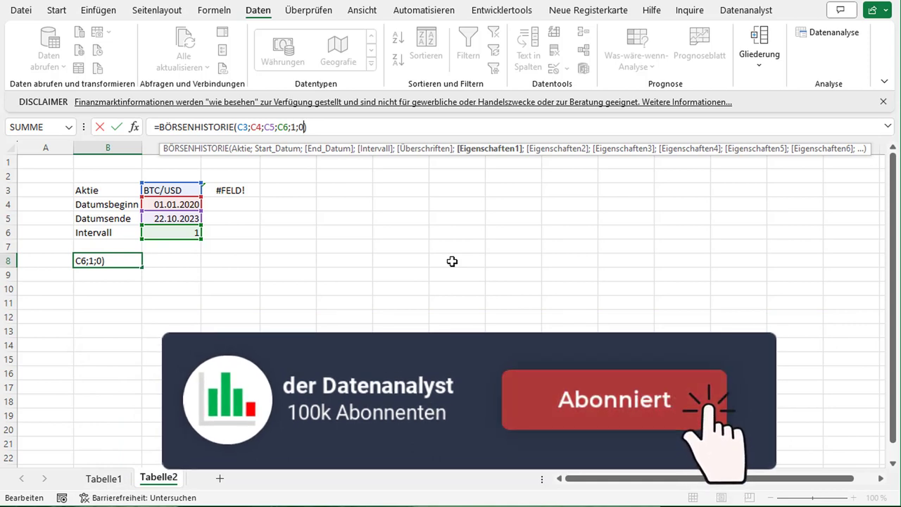
{"action": "type", "text": ";"}
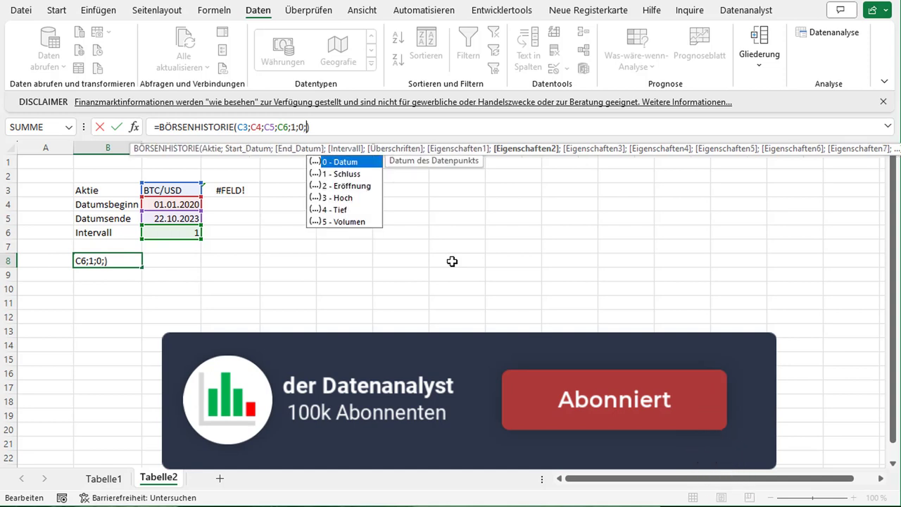
{"action": "key", "text": "Down"}
{"action": "key", "text": "Down"}
{"action": "key", "text": "Down"}
{"action": "key", "text": "Up"}
{"action": "key", "text": "Up"}
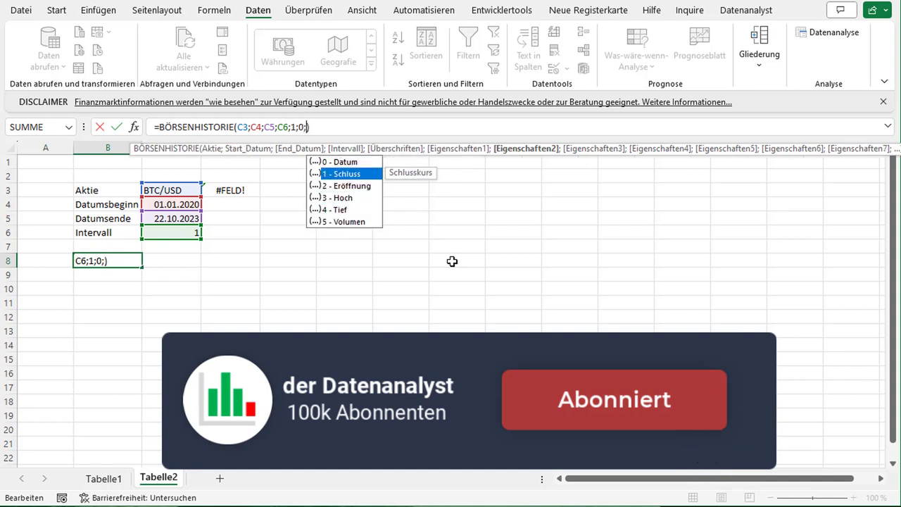
{"action": "key", "text": "Tab"}
{"action": "type", "text": ")"}
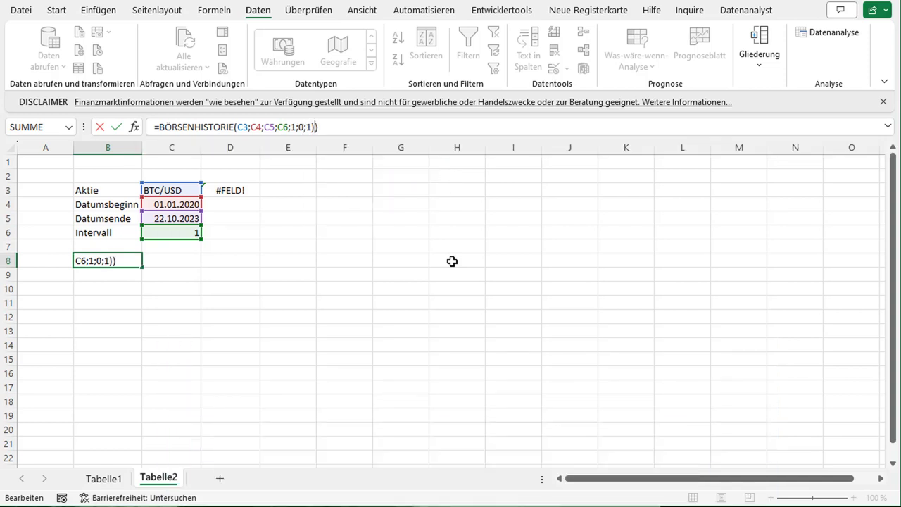
{"action": "key", "text": "Return"}
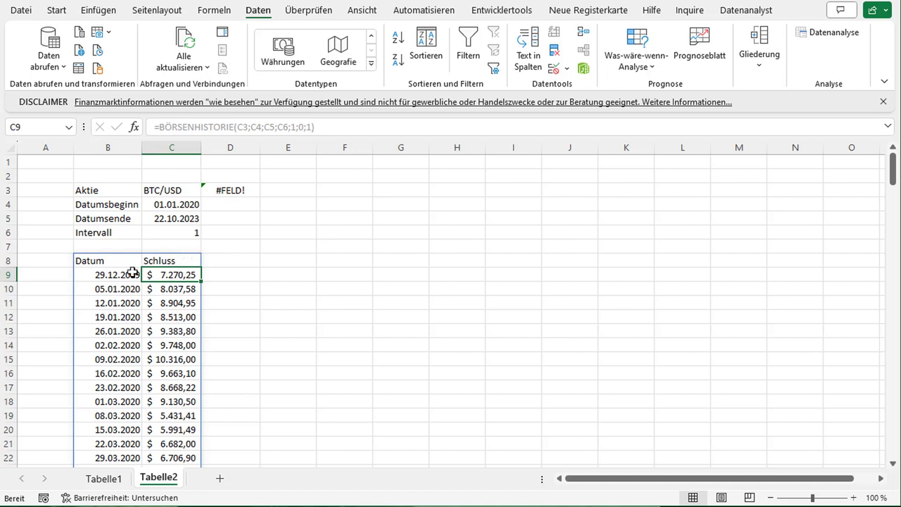
Change the symbol in C3 from BTC/USD back to BTC/EUR.
{"action": "left_click", "coordinate": [131, 275]}
{"action": "left_click", "coordinate": [185, 194]}
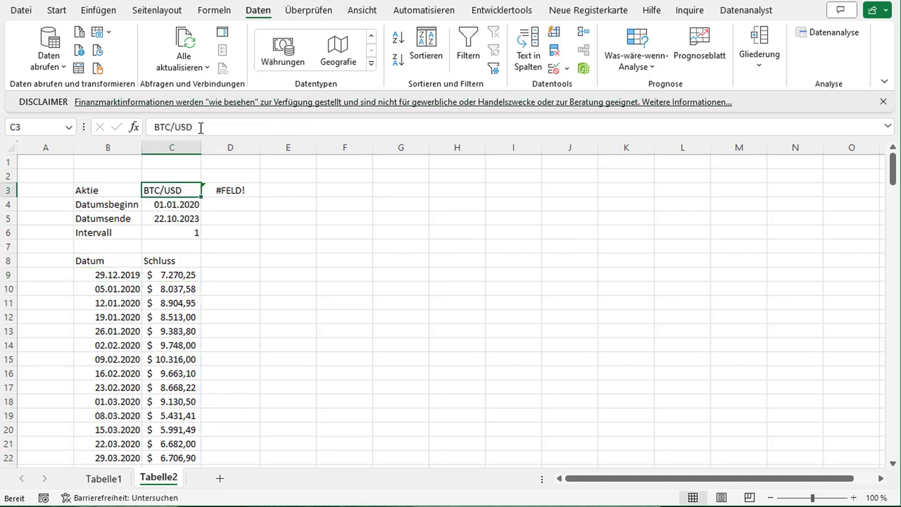
{"action": "double_click", "coordinate": [190, 127]}
{"action": "type", "text": "EUR"}
{"action": "key", "text": "Return"}
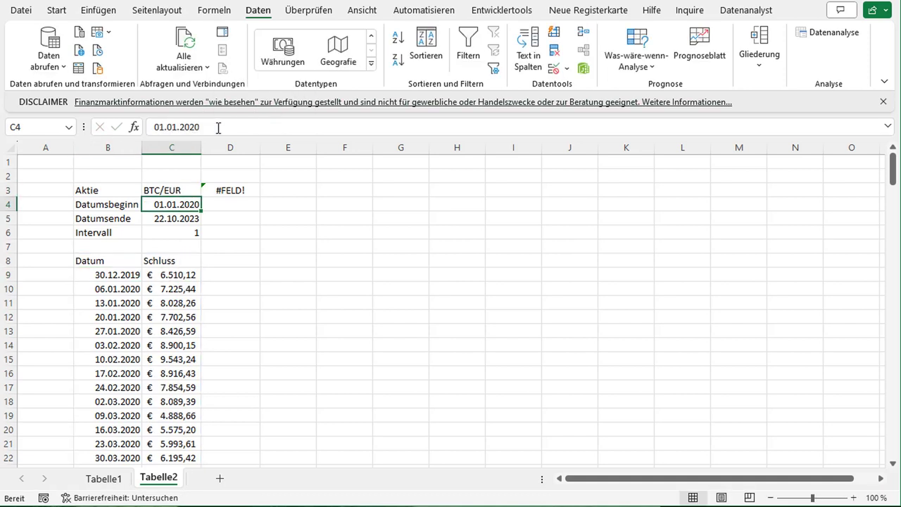
Check the spilled euro history, with Schluss prices running down to row 207.
{"action": "left_click", "coordinate": [135, 276]}
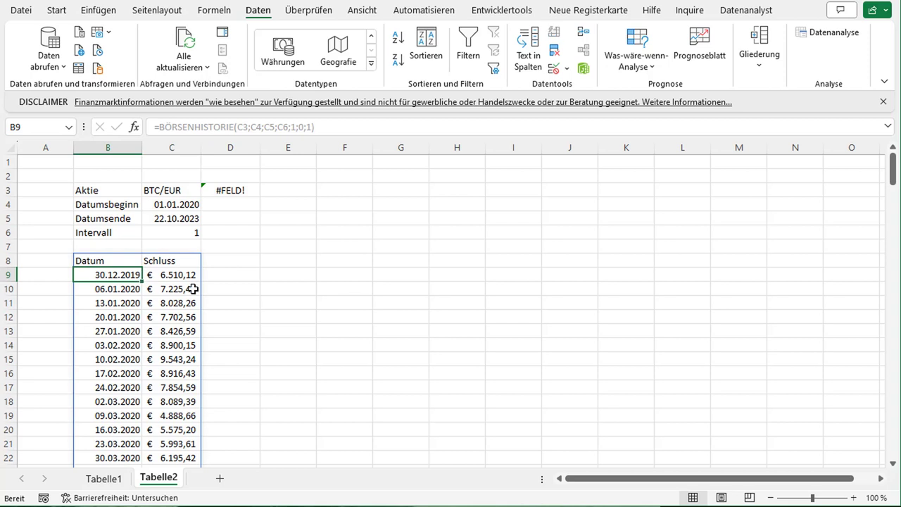
{"action": "left_click", "coordinate": [165, 276]}
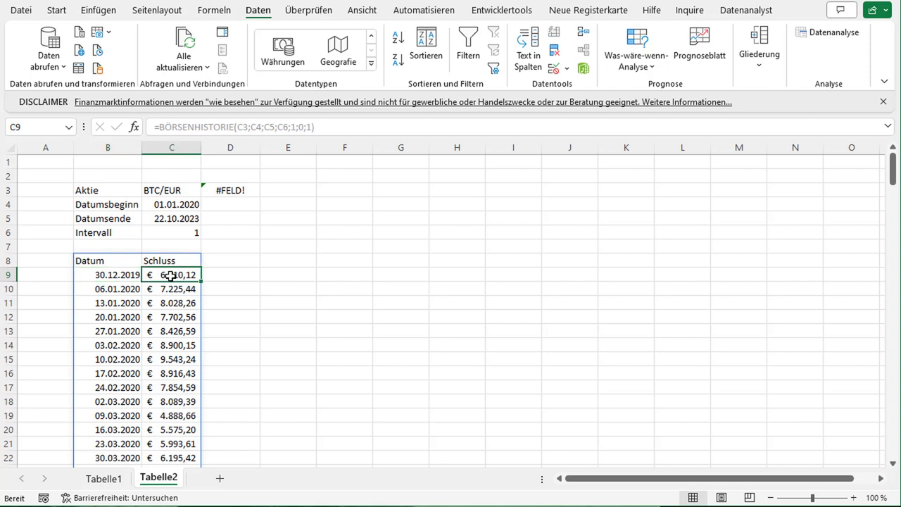
{"action": "key", "text": "ctrl+Down"}
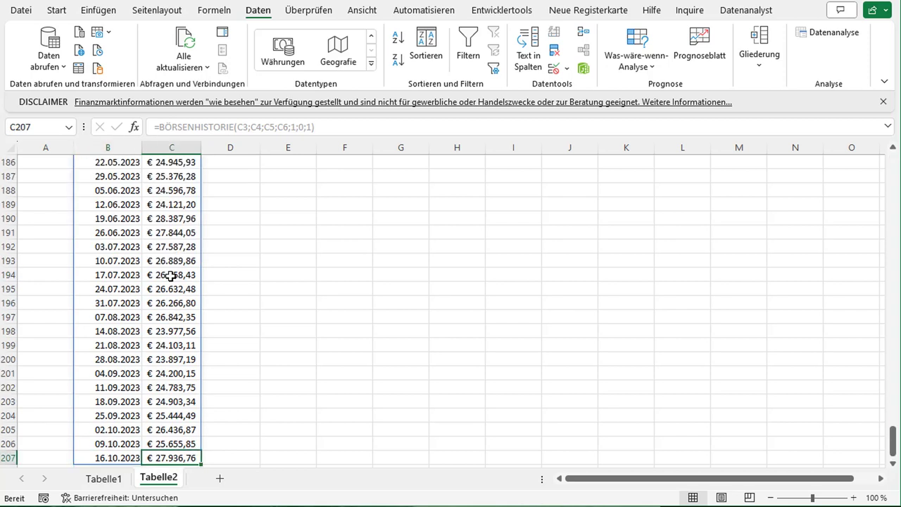
{"action": "key", "text": "ctrl+Up"}
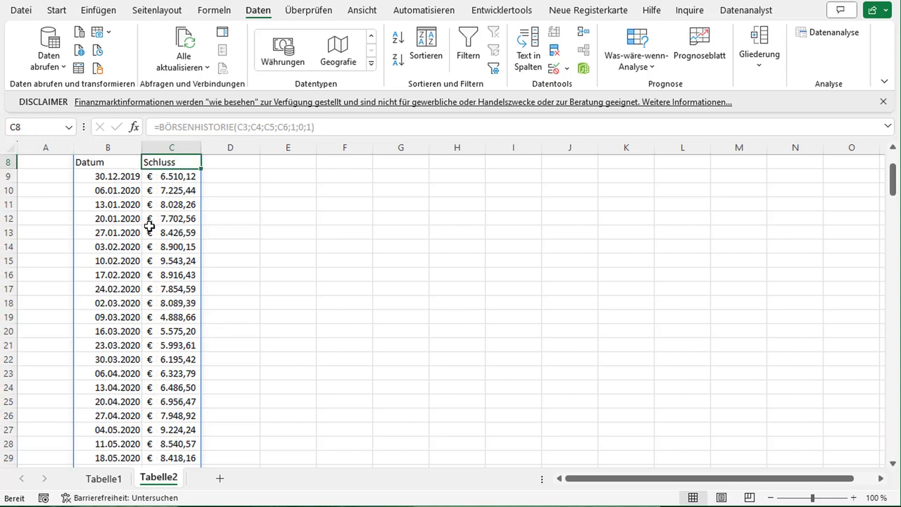
{"action": "scroll", "coordinate": [165, 243], "scroll_direction": "up", "scroll_amount": 3}
{"action": "key", "text": "shift+Down"}
{"action": "key", "text": "ctrl+shift+Down"}
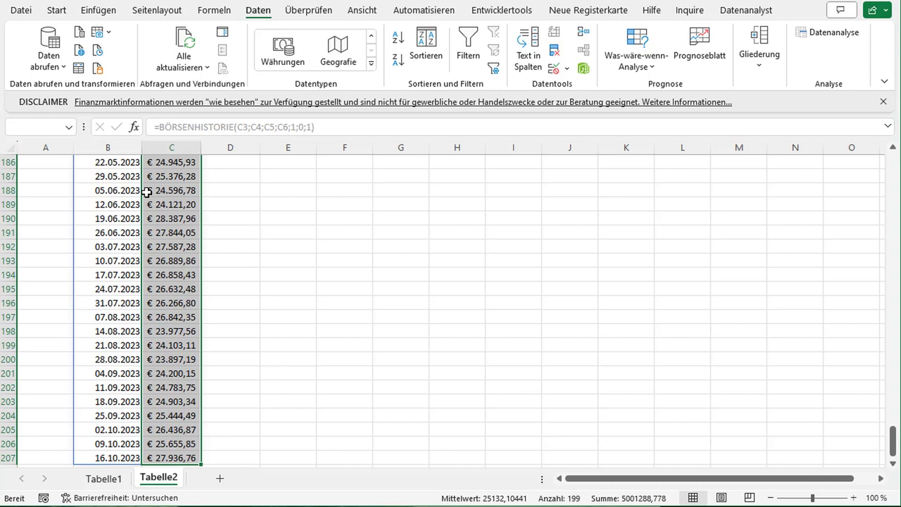
{"action": "key", "text": "ctrl+Up"}
{"action": "key", "text": "ctrl+Up"}
{"action": "scroll", "coordinate": [140, 192], "scroll_direction": "up", "scroll_amount": 1}
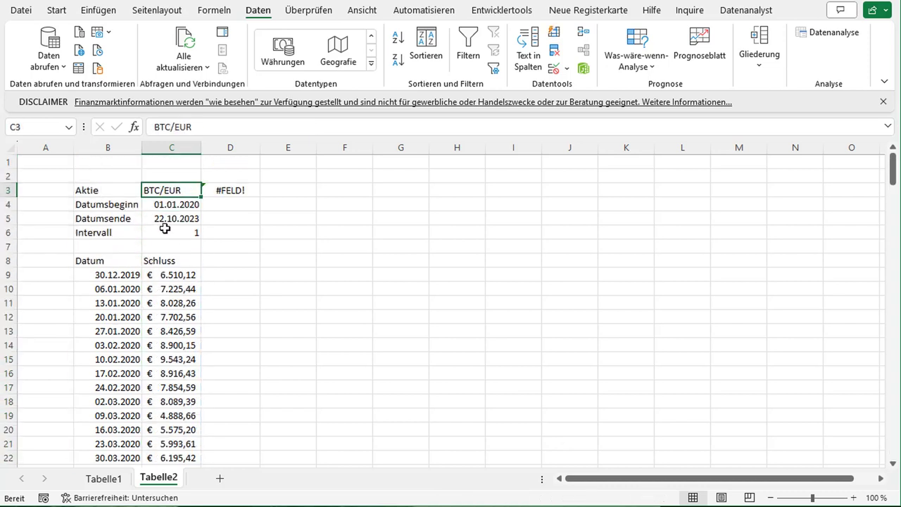
{"action": "left_click", "coordinate": [171, 273]}
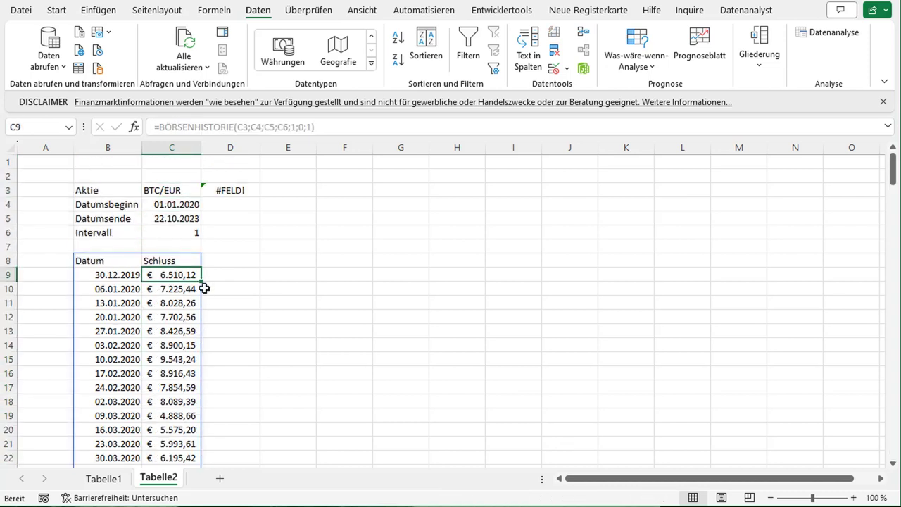
{"action": "left_click", "coordinate": [121, 276]}
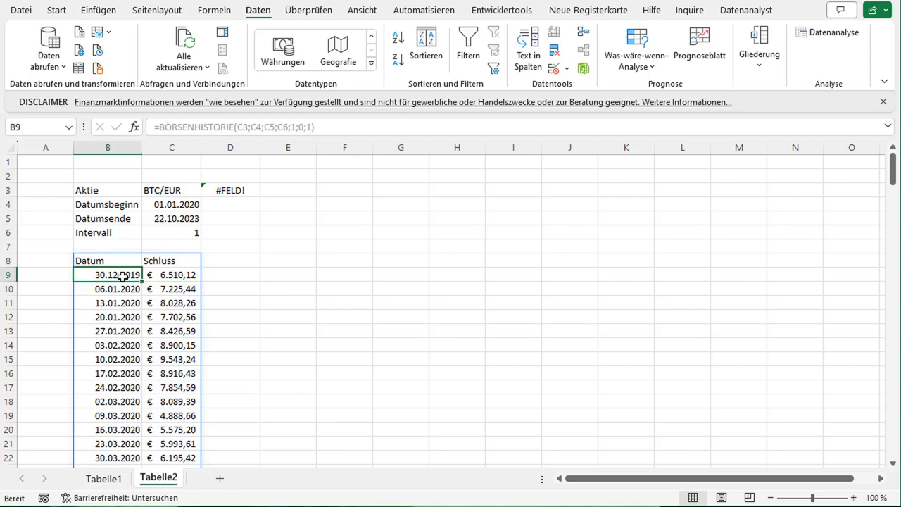
{"action": "left_click", "coordinate": [193, 276]}
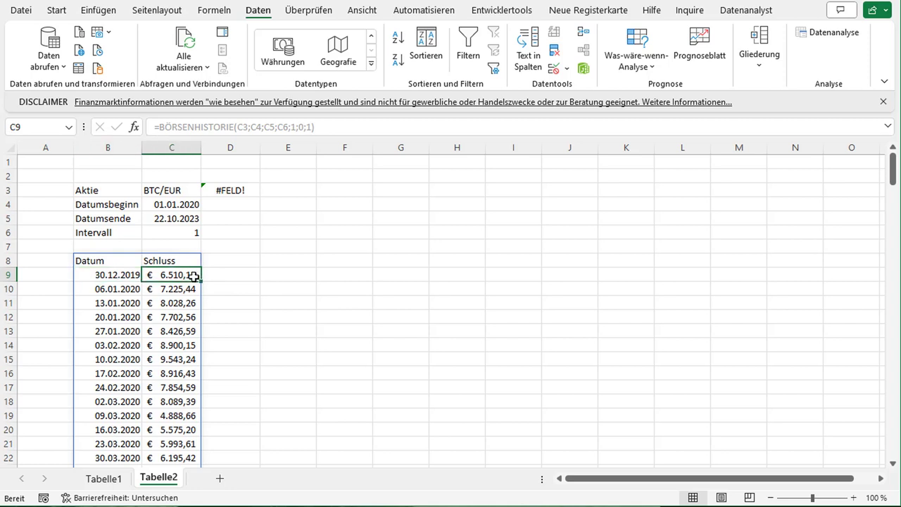
{"action": "left_click", "coordinate": [264, 259]}
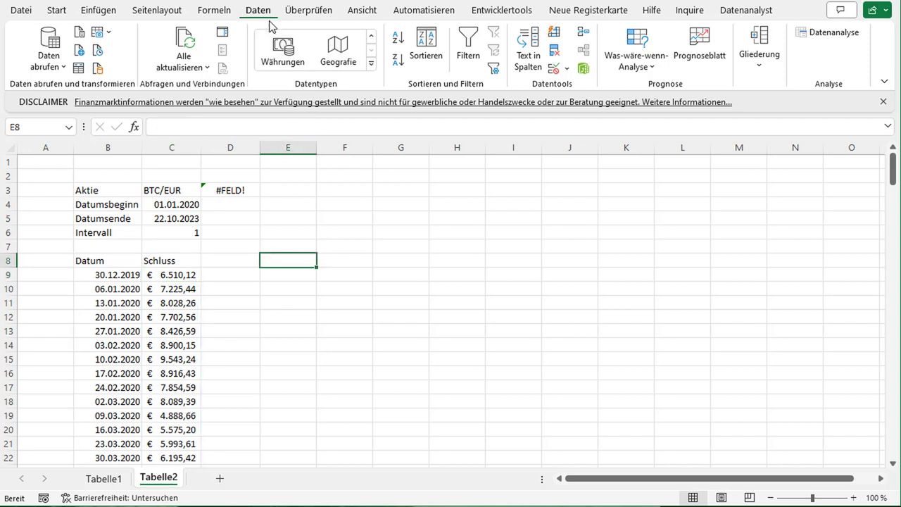
{"action": "left_click", "coordinate": [117, 16]}
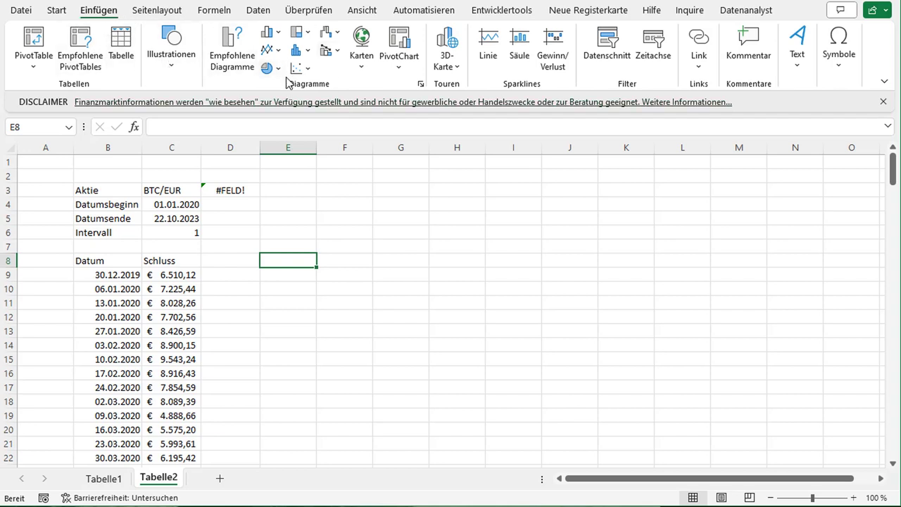
{"action": "left_click_drag", "start_coordinate": [107, 263], "coordinate": [180, 301]}
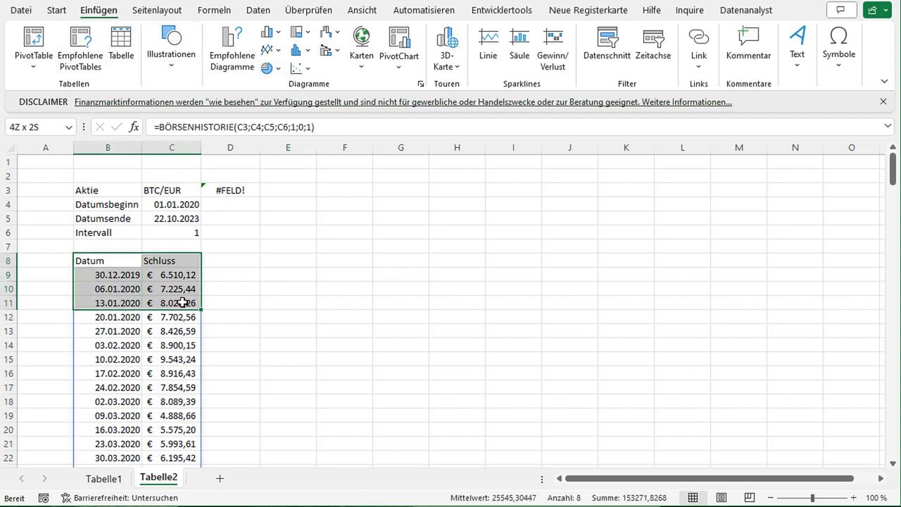
{"action": "left_click", "coordinate": [282, 51]}
{"action": "left_click", "coordinate": [307, 51]}
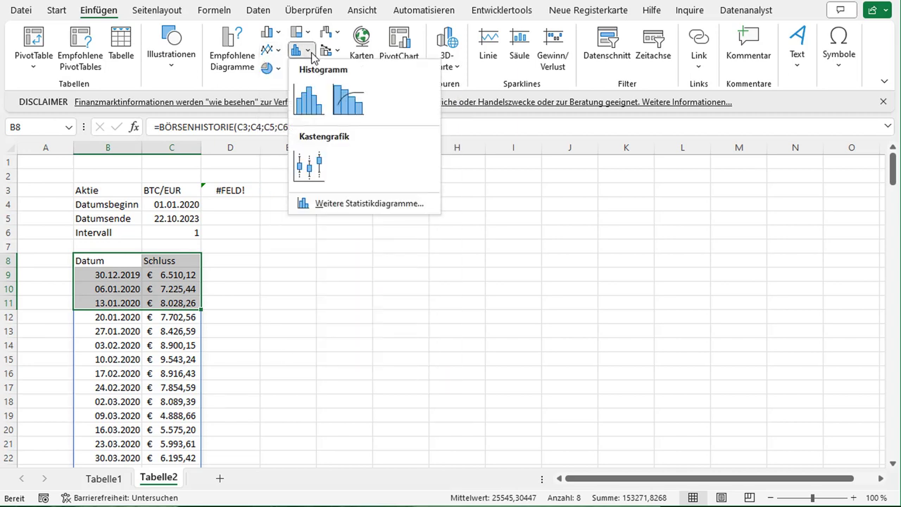
{"action": "left_click", "coordinate": [368, 216]}
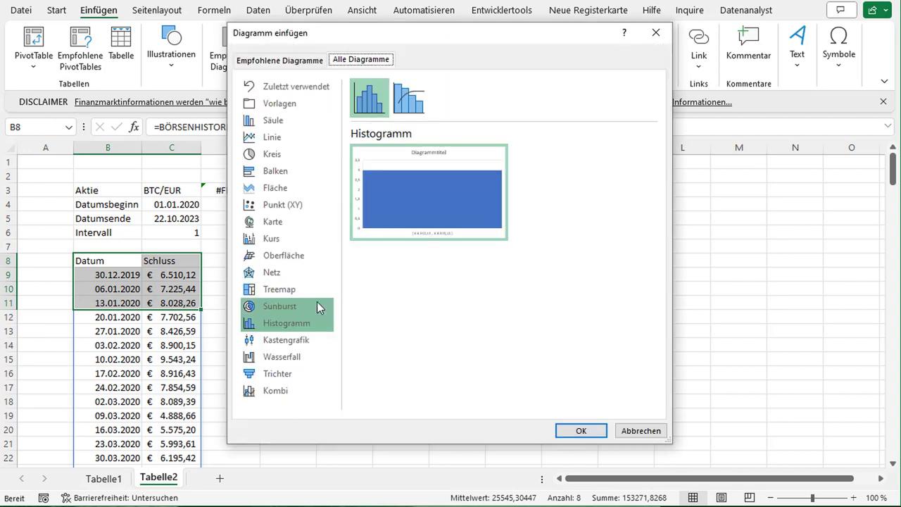
{"action": "left_click", "coordinate": [299, 236]}
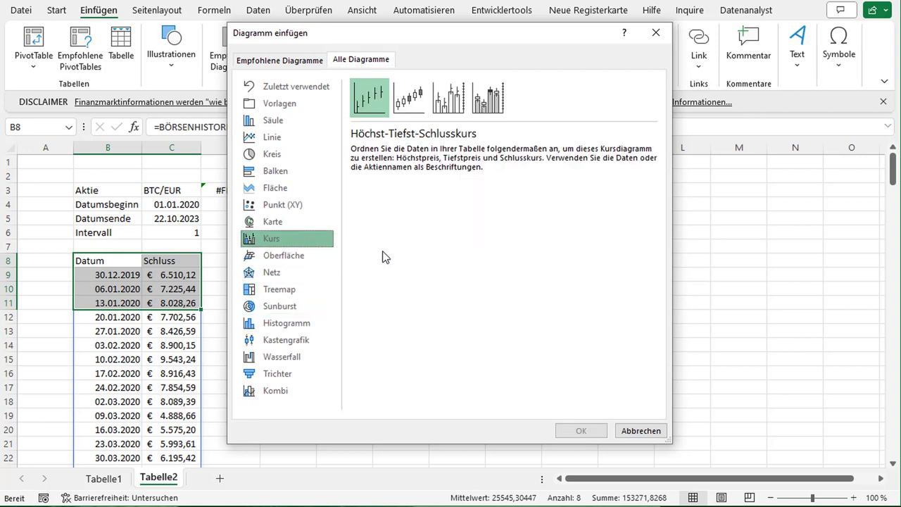
{"action": "left_click", "coordinate": [411, 99]}
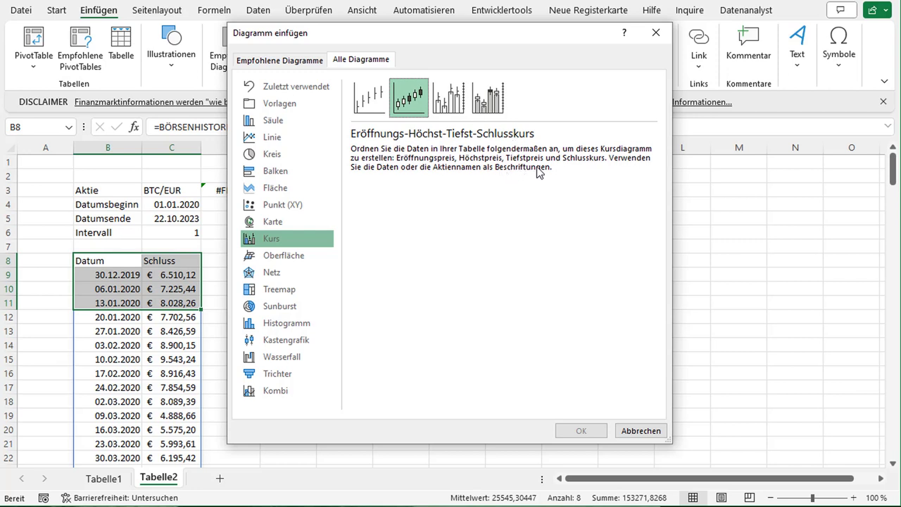
Cancel the chart insertion, reopen the B8 BÖRSENHISTORIE formula and add column 2 (Eröffnung).
{"action": "left_click", "coordinate": [662, 436]}
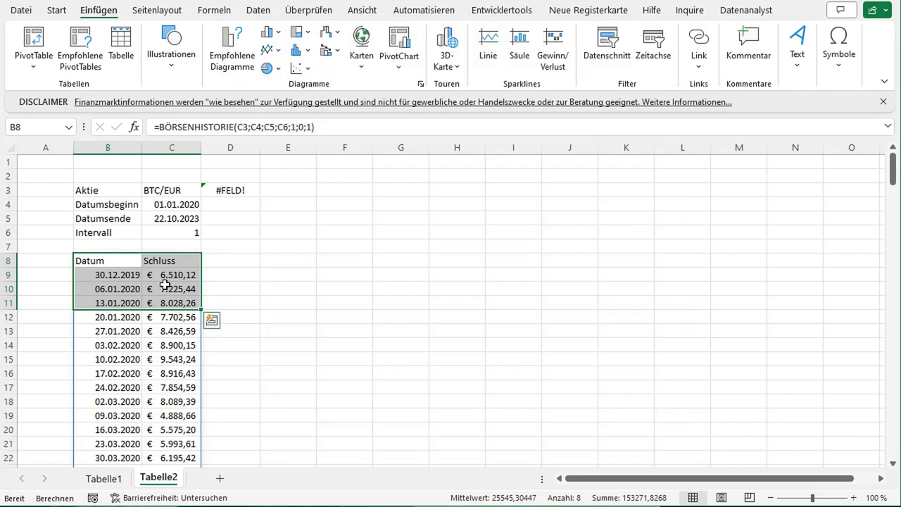
{"action": "left_click", "coordinate": [129, 260]}
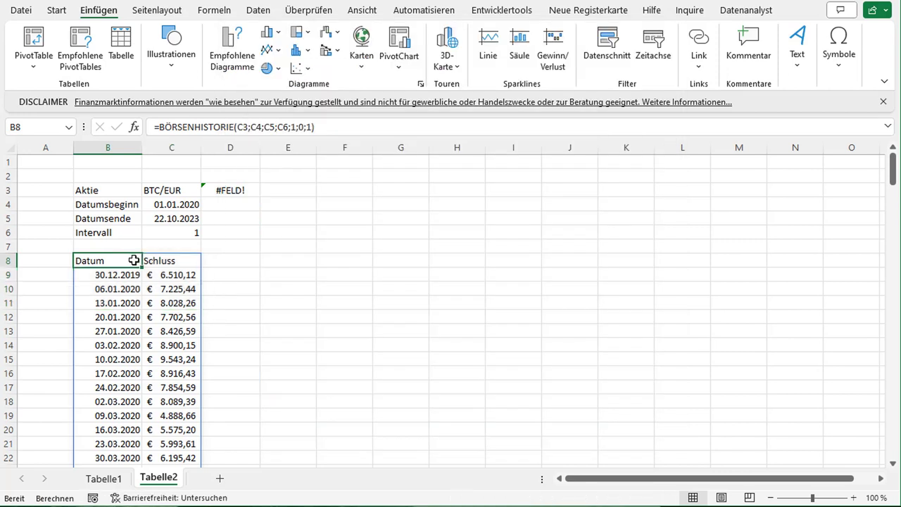
{"action": "left_click", "coordinate": [313, 126]}
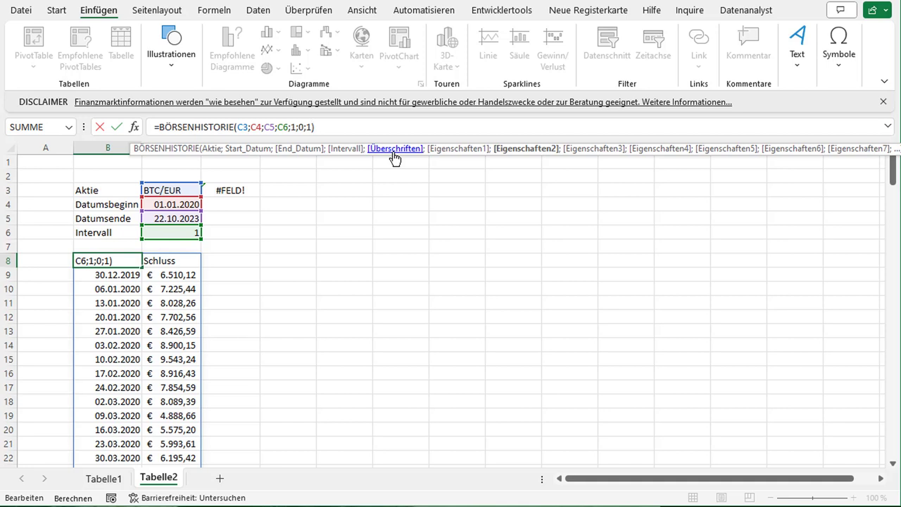
{"action": "key", "text": "BackSpace"}
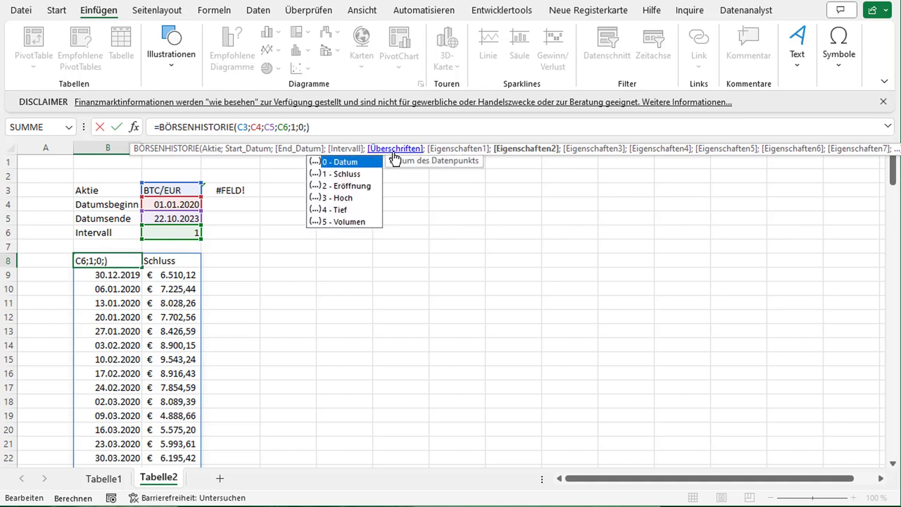
{"action": "key", "text": "Down"}
{"action": "key", "text": "Down"}
Add Hoch (3), Tief (4) and Schluss (1) columns and enter the formula so the table spills.
{"action": "key", "text": "Down"}
{"action": "key", "text": "Up"}
{"action": "key", "text": "Tab"}
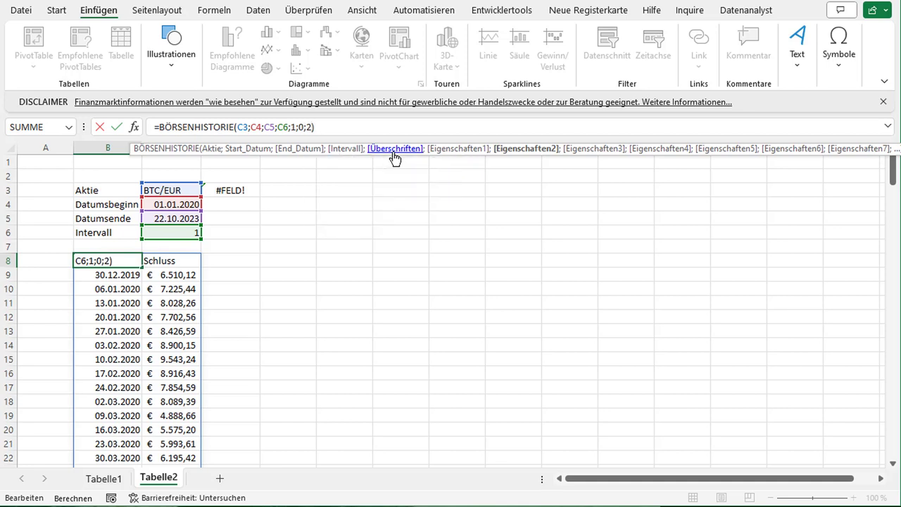
{"action": "type", "text": ";"}
{"action": "key", "text": "Down"}
{"action": "key", "text": "Down"}
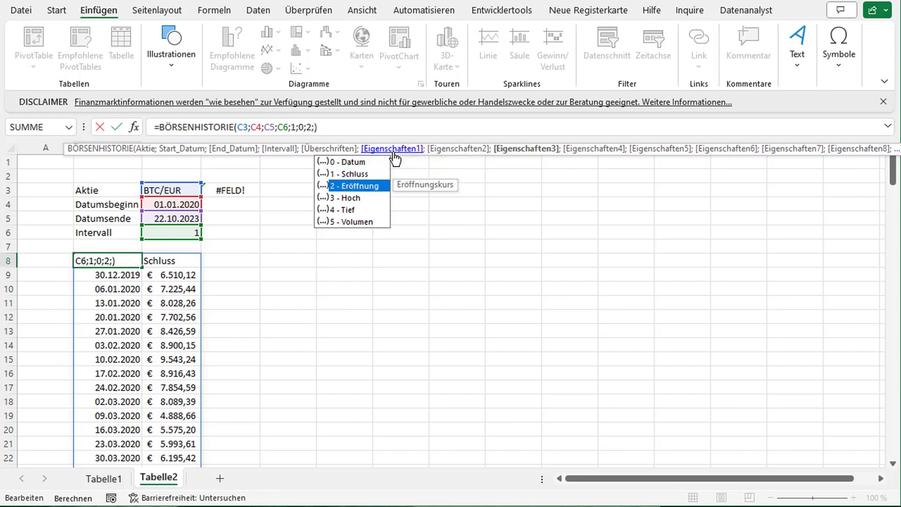
{"action": "key", "text": "Down"}
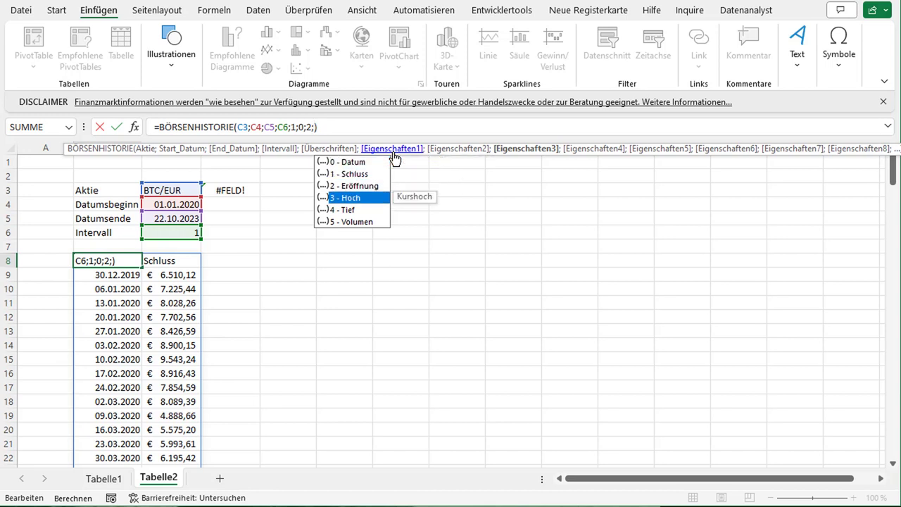
{"action": "key", "text": "Tab"}
{"action": "type", "text": ";"}
{"action": "key", "text": "Down"}
{"action": "key", "text": "Down"}
{"action": "key", "text": "Down"}
{"action": "key", "text": "Down"}
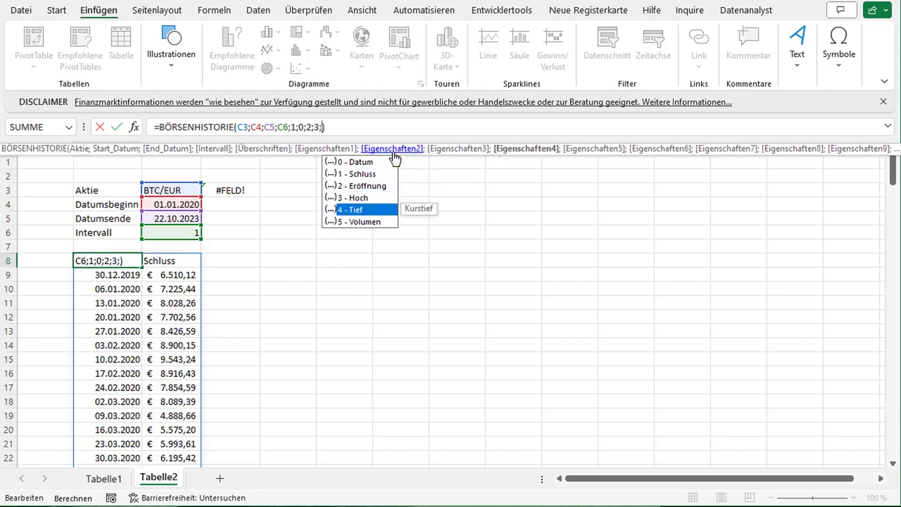
{"action": "key", "text": "Tab"}
{"action": "type", "text": ";"}
{"action": "key", "text": "Down"}
{"action": "key", "text": "Tab"}
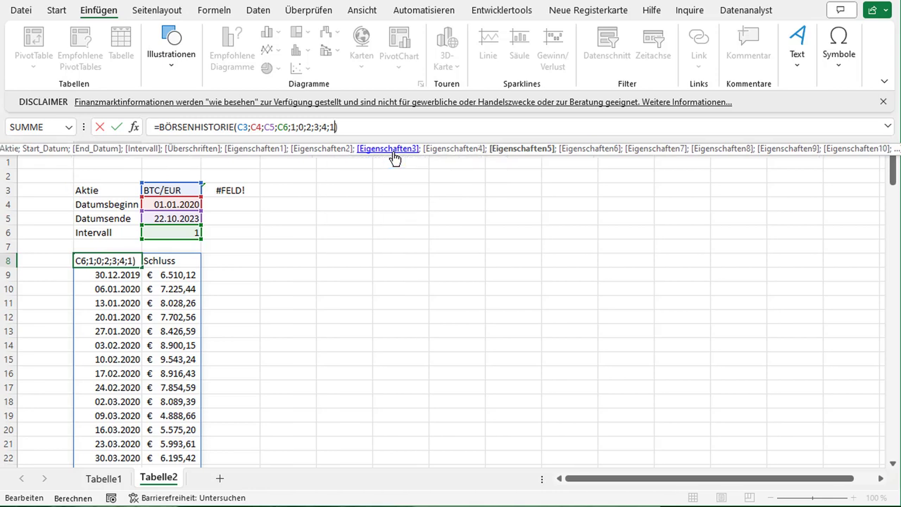
{"action": "key", "text": "Return"}
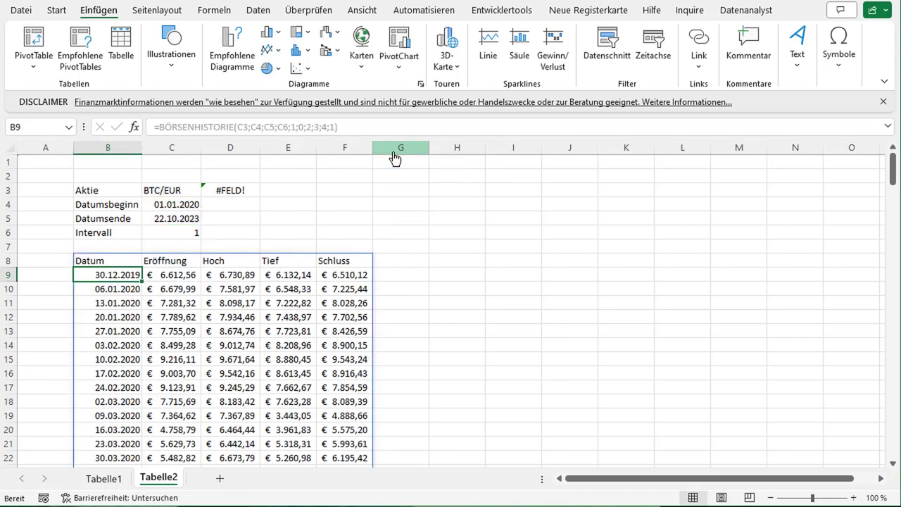
{"action": "key", "text": "Up"}
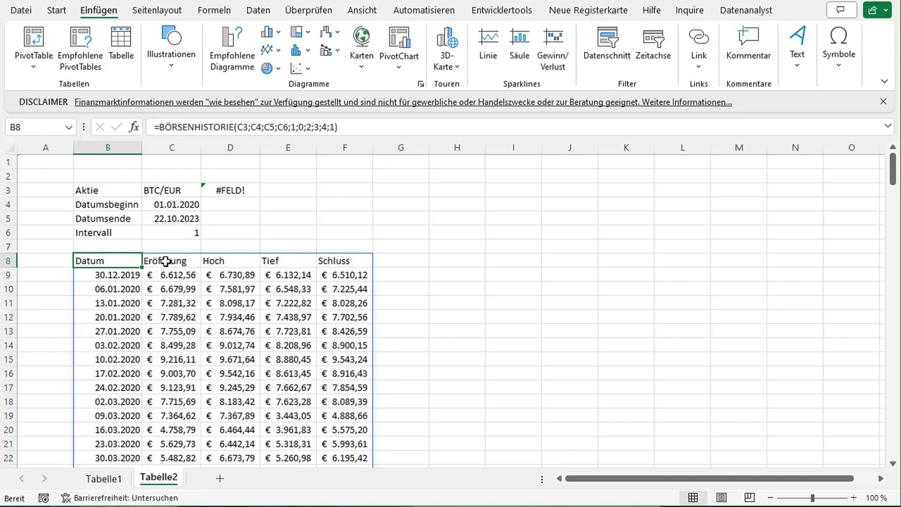
Select the whole price table B8:F207, from the Datum header to the last Schluss value.
{"action": "left_click_drag", "start_coordinate": [161, 262], "coordinate": [372, 260]}
{"action": "left_click", "coordinate": [338, 312]}
{"action": "left_click", "coordinate": [109, 259]}
{"action": "key", "text": "ctrl+Down"}
{"action": "key", "text": "ctrl+shift+Right"}
{"action": "key", "text": "ctrl+shift+Up"}
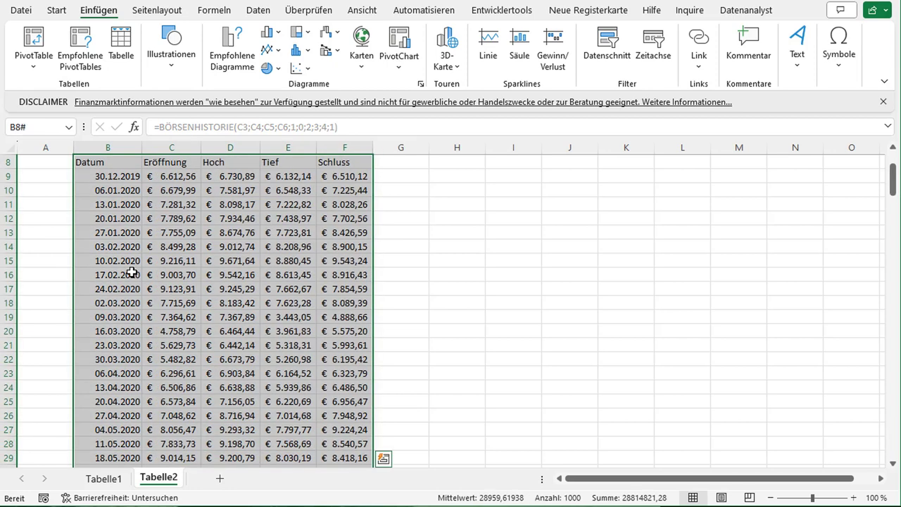
{"action": "scroll", "coordinate": [156, 284], "scroll_direction": "up", "scroll_amount": 3}
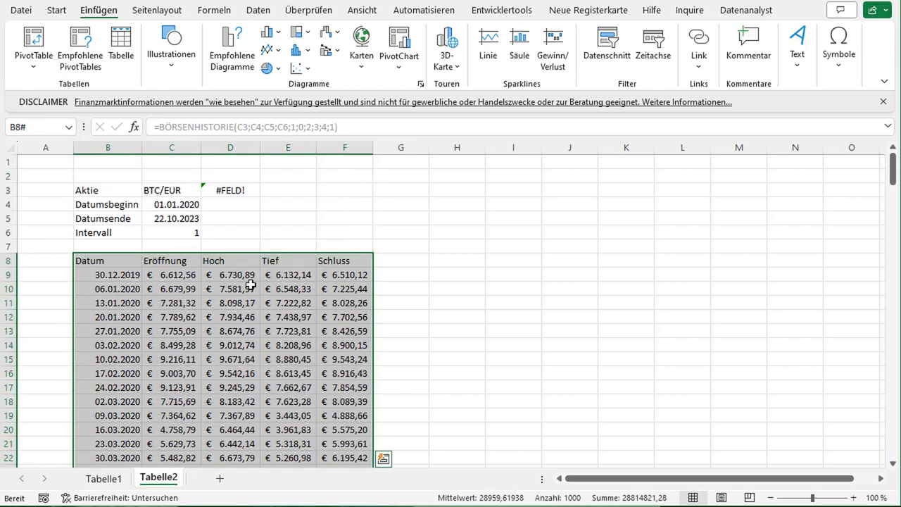
Insert a Kurs chart of type Eröffnungs-Höchst-Tiefst-Schlusskurs from the full chart-type chooser.
{"action": "left_click", "coordinate": [301, 51]}
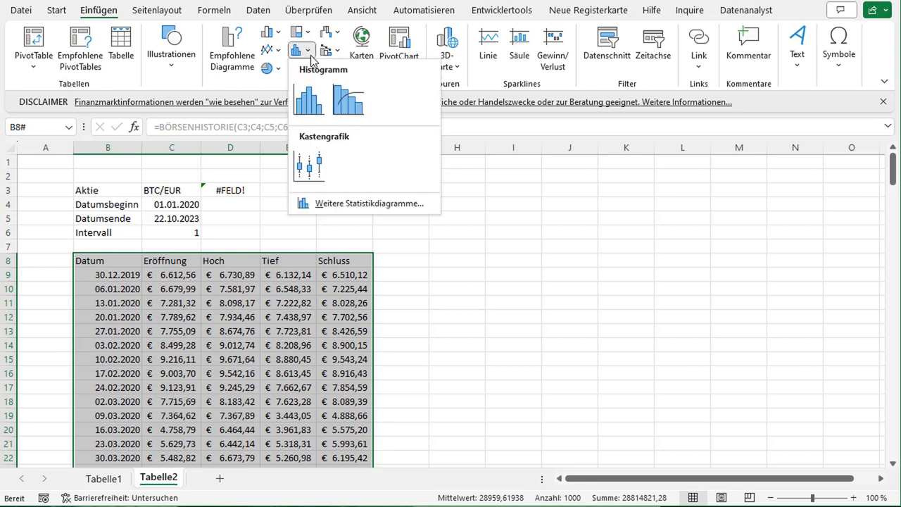
{"action": "left_click", "coordinate": [351, 202]}
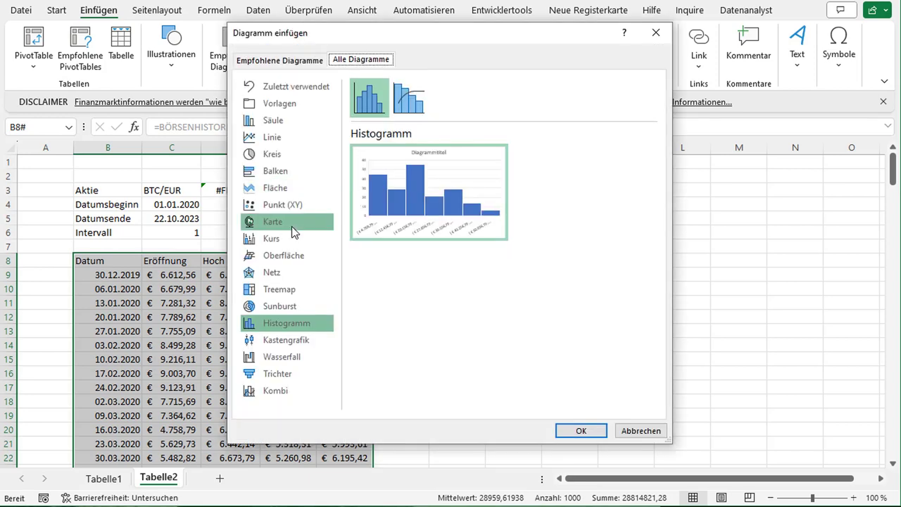
{"action": "left_click", "coordinate": [291, 224]}
{"action": "left_click_drag", "start_coordinate": [358, 38], "coordinate": [467, 62]}
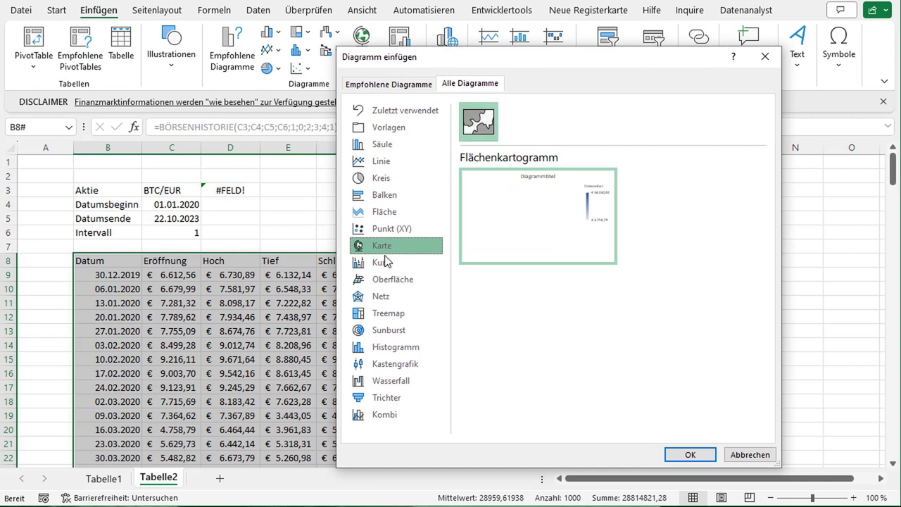
{"action": "left_click", "coordinate": [381, 262]}
{"action": "left_click", "coordinate": [527, 128]}
{"action": "mouse_move", "coordinate": [601, 239]}
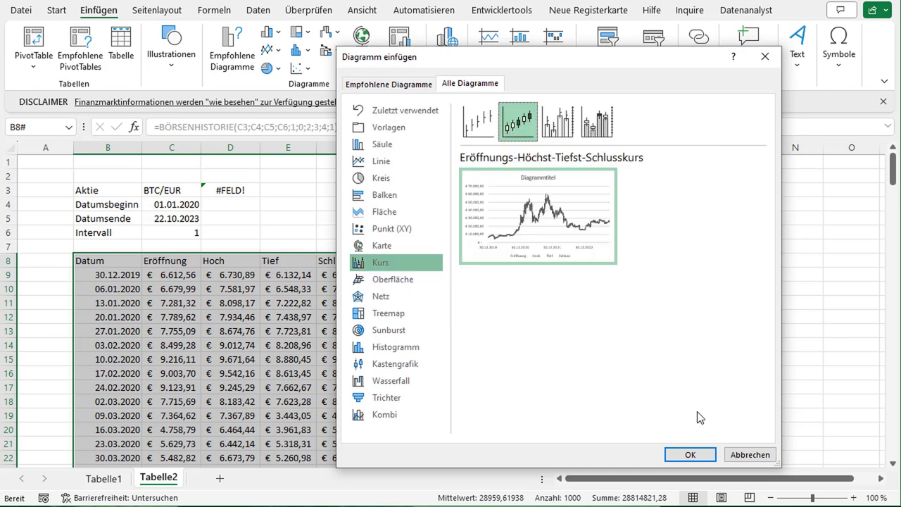
{"action": "left_click", "coordinate": [690, 455]}
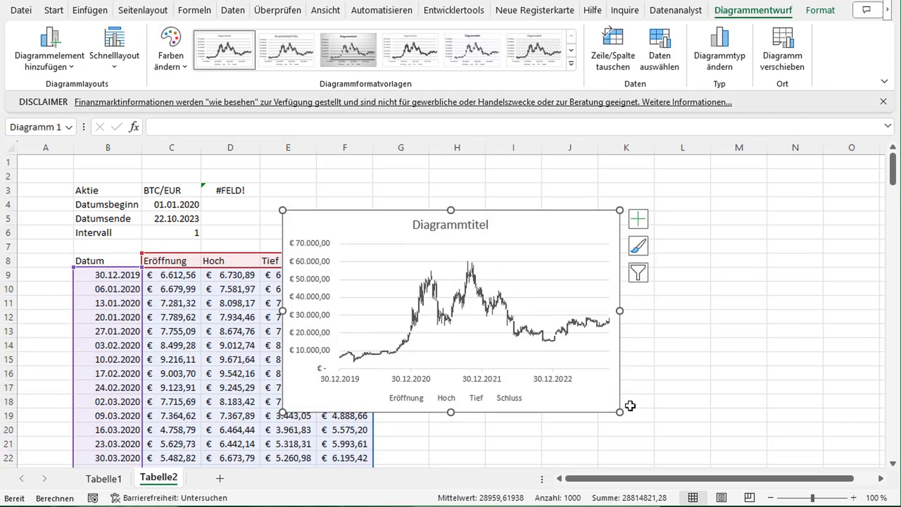
Enlarge the stock chart and move it down and left below the table inputs.
{"action": "left_click_drag", "start_coordinate": [617, 411], "coordinate": [792, 433]}
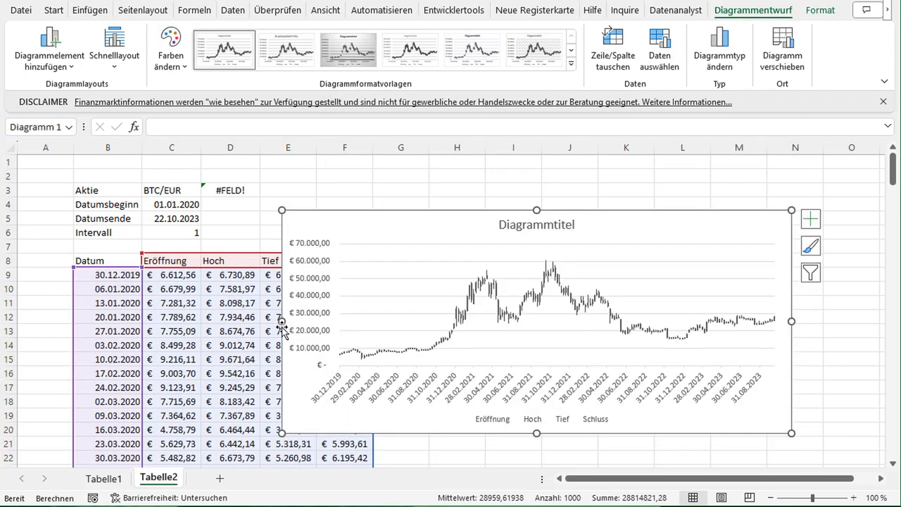
{"action": "left_click_drag", "start_coordinate": [394, 215], "coordinate": [359, 245]}
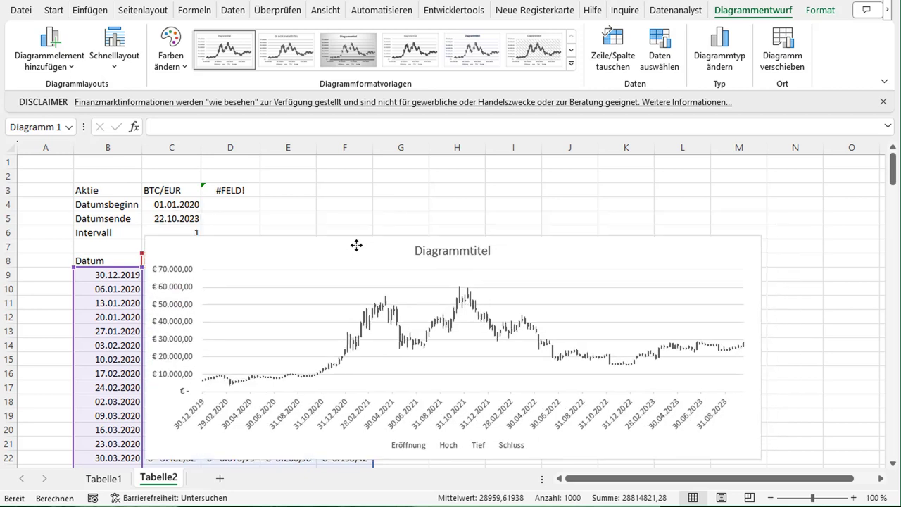
{"action": "scroll", "coordinate": [437, 325], "scroll_direction": "down", "scroll_amount": 2}
{"action": "scroll", "coordinate": [454, 311], "scroll_direction": "up", "scroll_amount": 2}
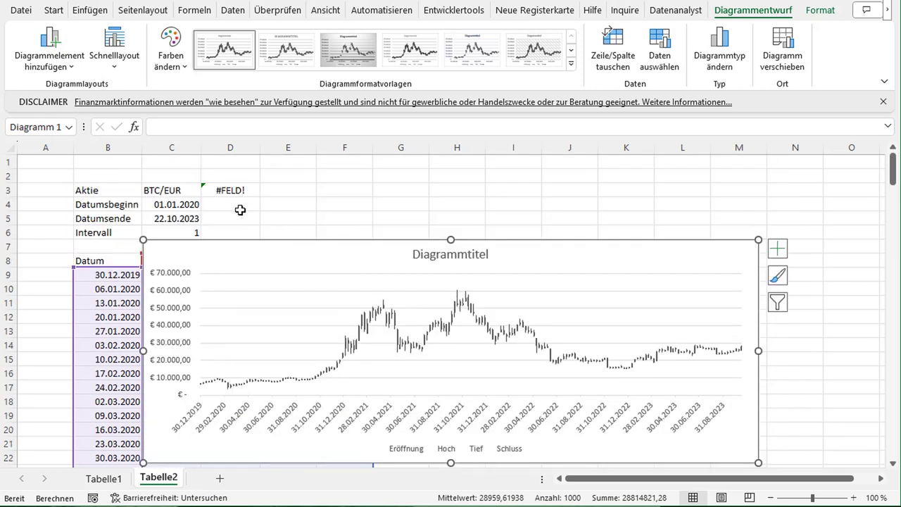
{"action": "left_click_drag", "start_coordinate": [278, 244], "coordinate": [268, 273]}
{"action": "scroll", "coordinate": [290, 217], "scroll_direction": "down", "scroll_amount": 2}
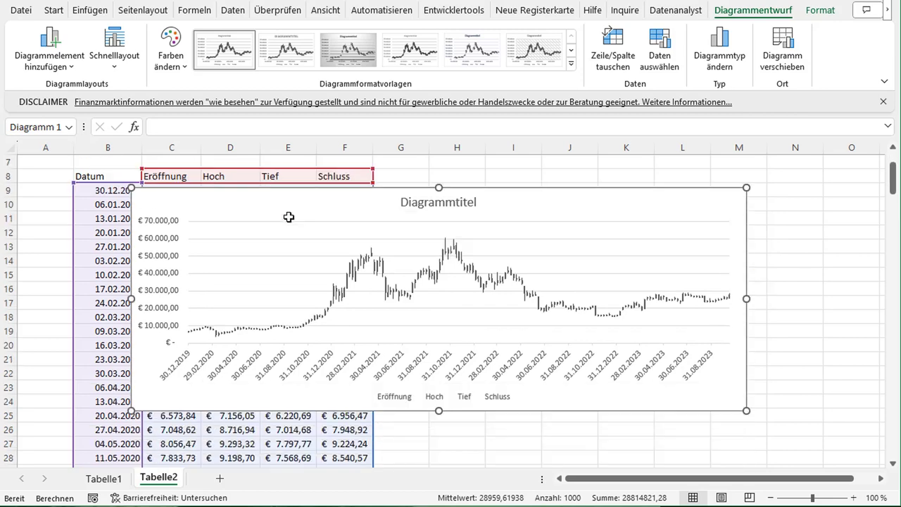
{"action": "scroll", "coordinate": [263, 189], "scroll_direction": "up", "scroll_amount": 2}
{"action": "left_click", "coordinate": [238, 217]}
Set the Intervall in cell C6 to 2 so the data becomes monthly.
{"action": "left_click", "coordinate": [191, 232]}
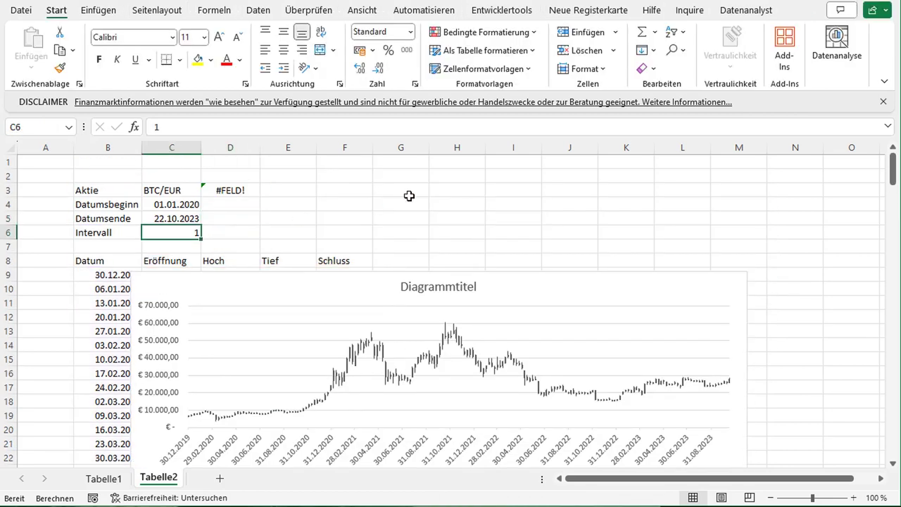
{"action": "type", "text": "2"}
{"action": "key", "text": "Return"}
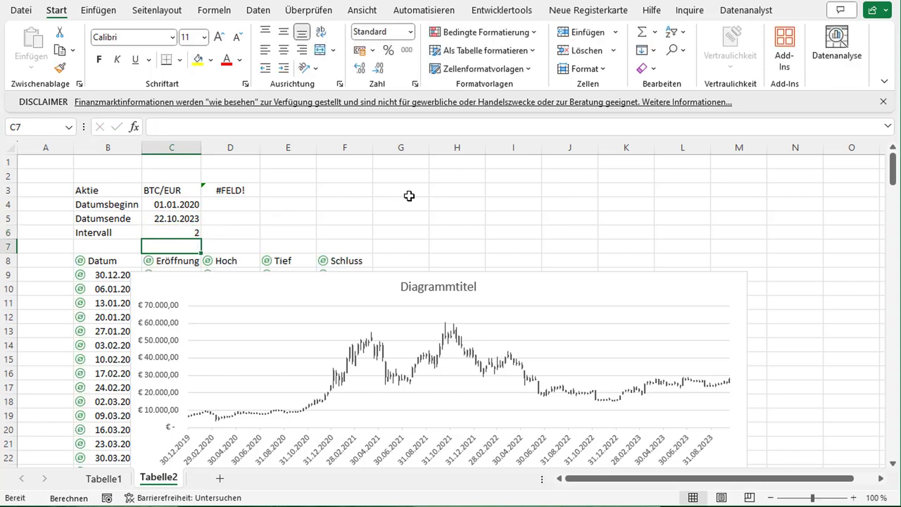
{"action": "scroll", "coordinate": [589, 188], "scroll_direction": "down", "scroll_amount": 2}
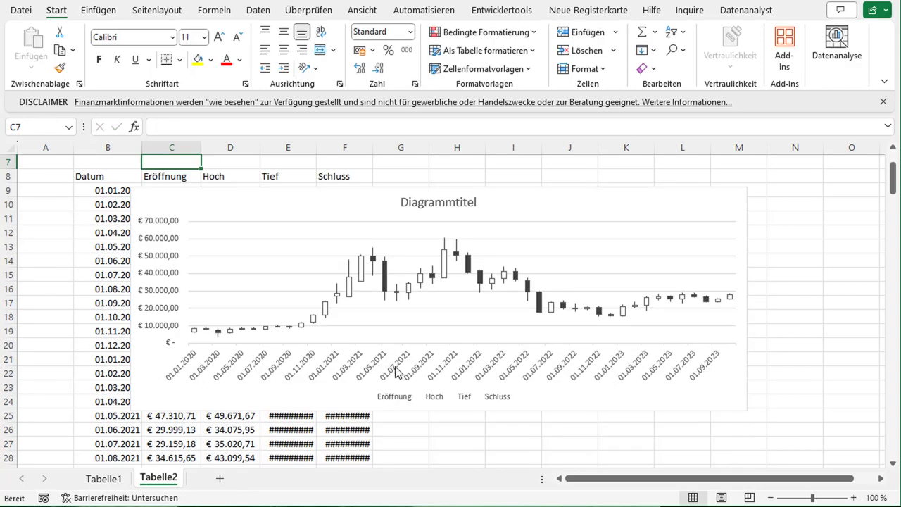
Adjust the chart's size once more and select its falling candles.
{"action": "left_click", "coordinate": [159, 411]}
{"action": "left_click_drag", "start_coordinate": [132, 409], "coordinate": [112, 461]}
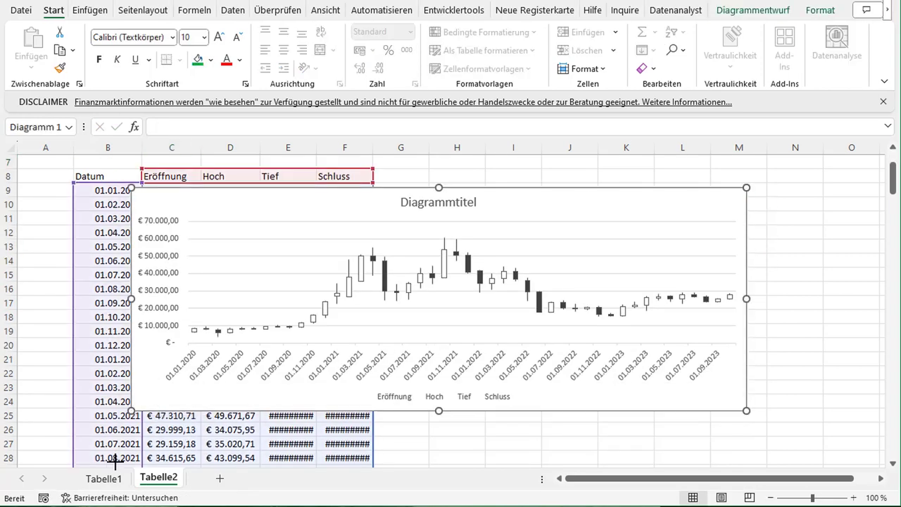
{"action": "scroll", "coordinate": [611, 271], "scroll_direction": "up", "scroll_amount": 2}
{"action": "left_click", "coordinate": [534, 228]}
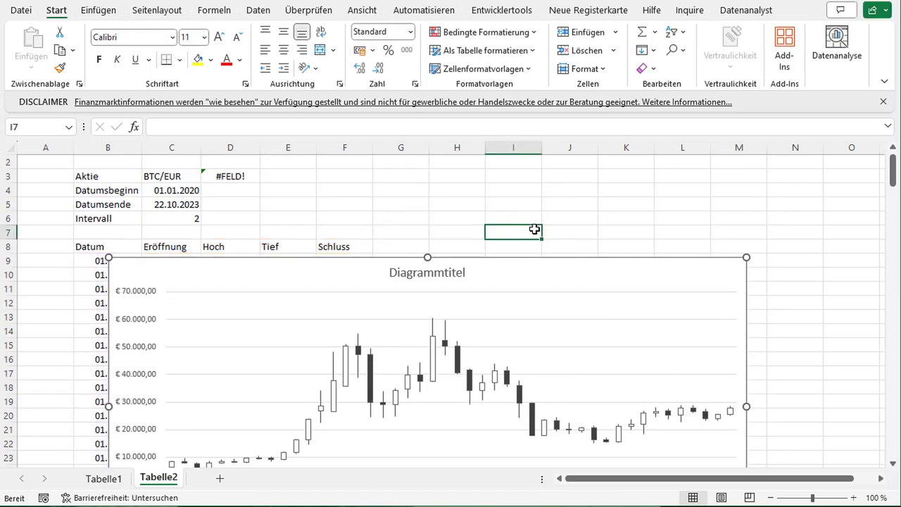
{"action": "scroll", "coordinate": [537, 247], "scroll_direction": "down", "scroll_amount": 2}
{"action": "scroll", "coordinate": [543, 257], "scroll_direction": "up", "scroll_amount": 1}
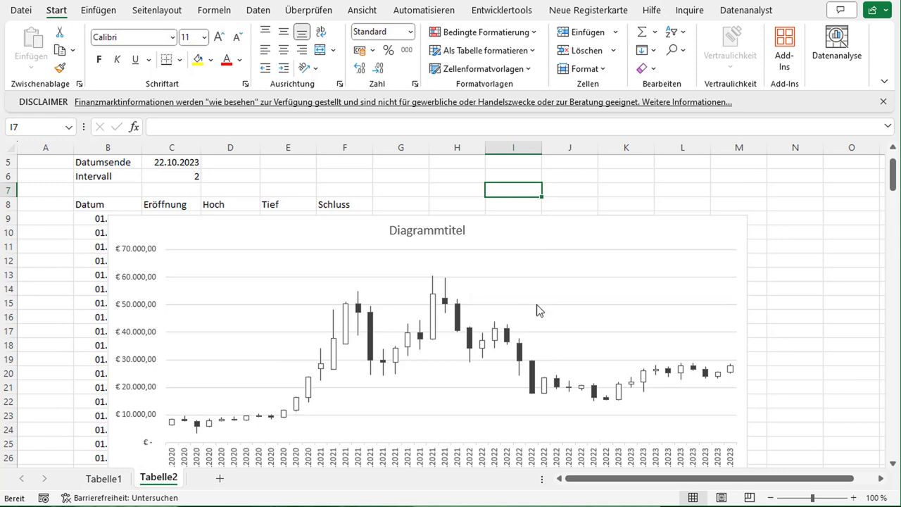
{"action": "scroll", "coordinate": [549, 299], "scroll_direction": "down", "scroll_amount": 1}
{"action": "scroll", "coordinate": [458, 302], "scroll_direction": "up", "scroll_amount": 2}
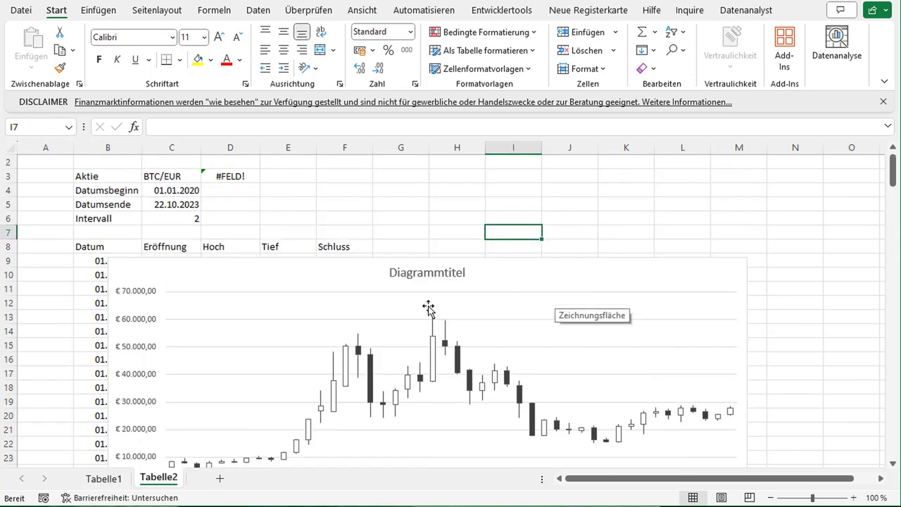
{"action": "left_click", "coordinate": [371, 382]}
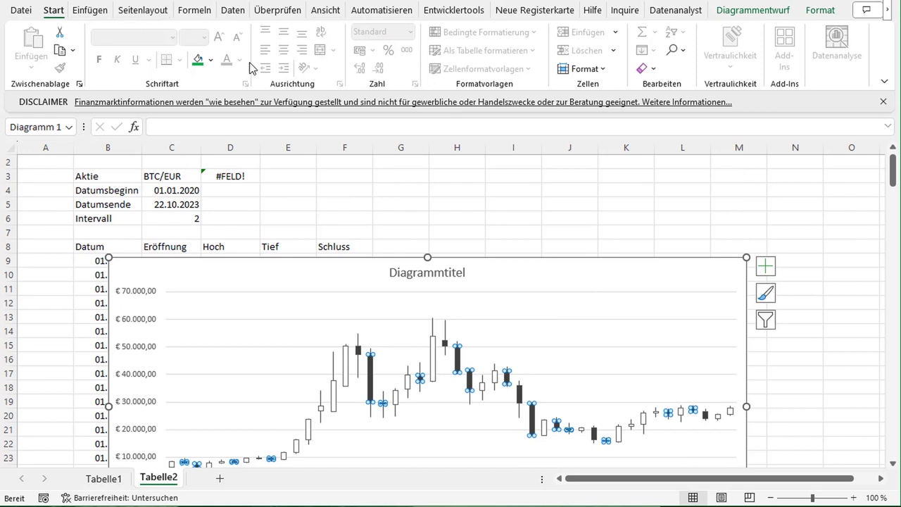
Fill the falling candles red and the rising candles green.
{"action": "left_click", "coordinate": [210, 61]}
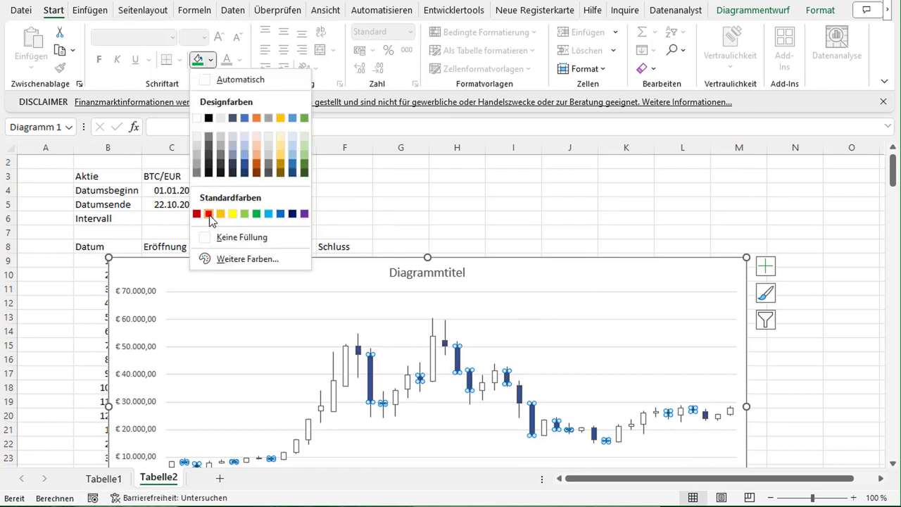
{"action": "left_click", "coordinate": [209, 215]}
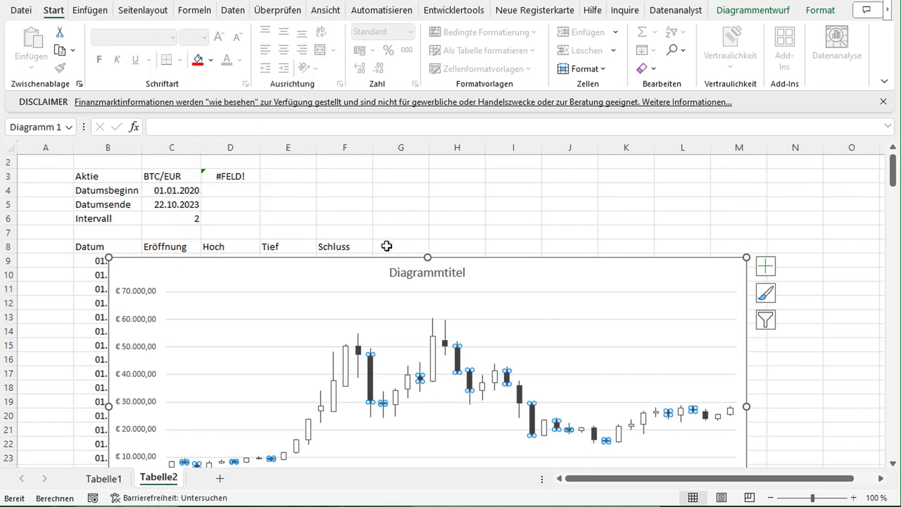
{"action": "left_click", "coordinate": [346, 376]}
{"action": "left_click", "coordinate": [210, 60]}
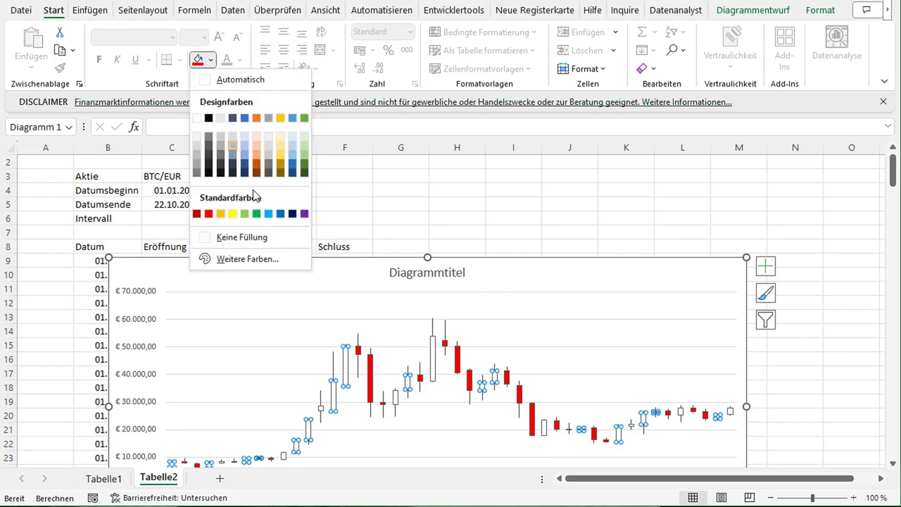
{"action": "left_click", "coordinate": [257, 214]}
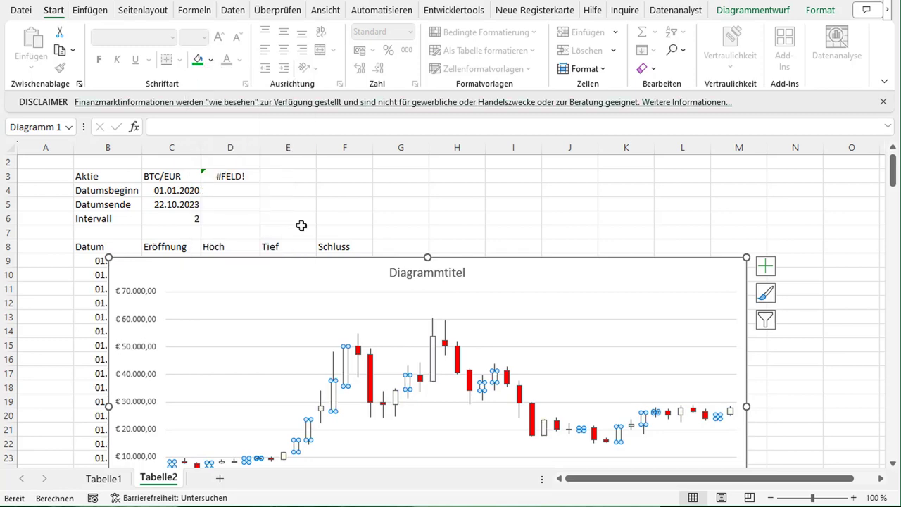
Move the colour-coded stock chart higher up on the sheet.
{"action": "left_click", "coordinate": [567, 216]}
{"action": "scroll", "coordinate": [614, 280], "scroll_direction": "down", "scroll_amount": 2}
{"action": "scroll", "coordinate": [611, 281], "scroll_direction": "up", "scroll_amount": 2}
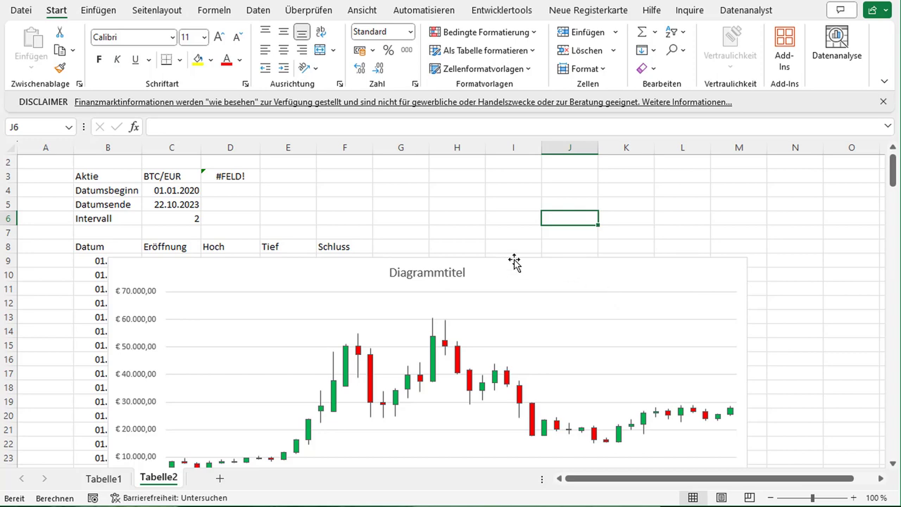
{"action": "left_click_drag", "start_coordinate": [495, 277], "coordinate": [494, 206]}
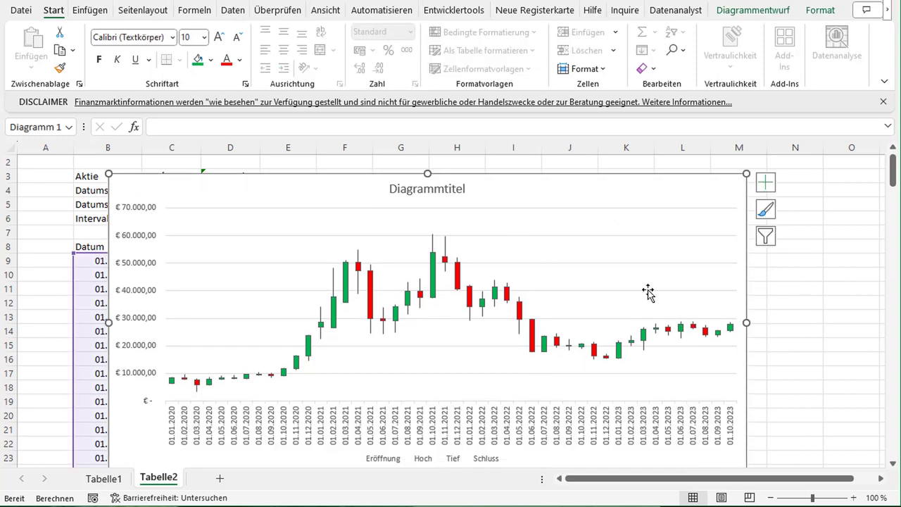
{"action": "scroll", "coordinate": [648, 291], "scroll_direction": "down", "scroll_amount": 2}
{"action": "scroll", "coordinate": [646, 288], "scroll_direction": "up", "scroll_amount": 1}
{"action": "scroll", "coordinate": [646, 288], "scroll_direction": "up", "scroll_amount": 2}
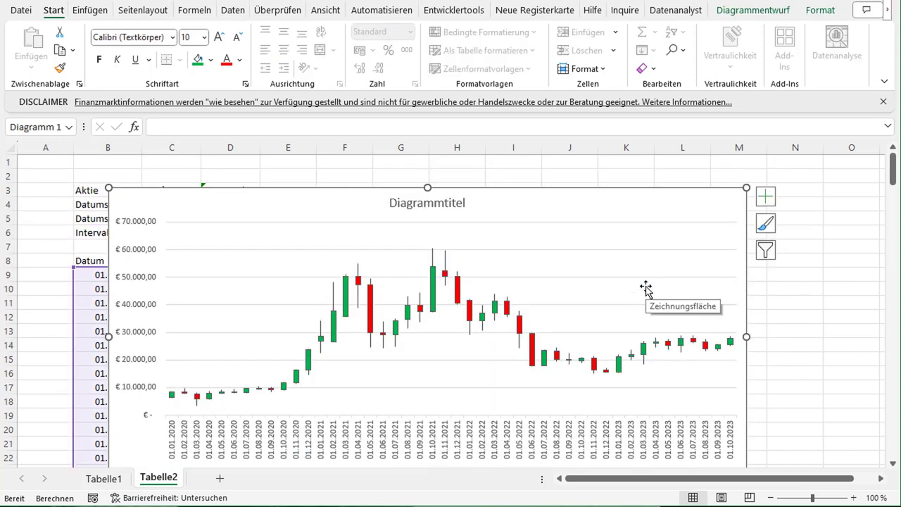